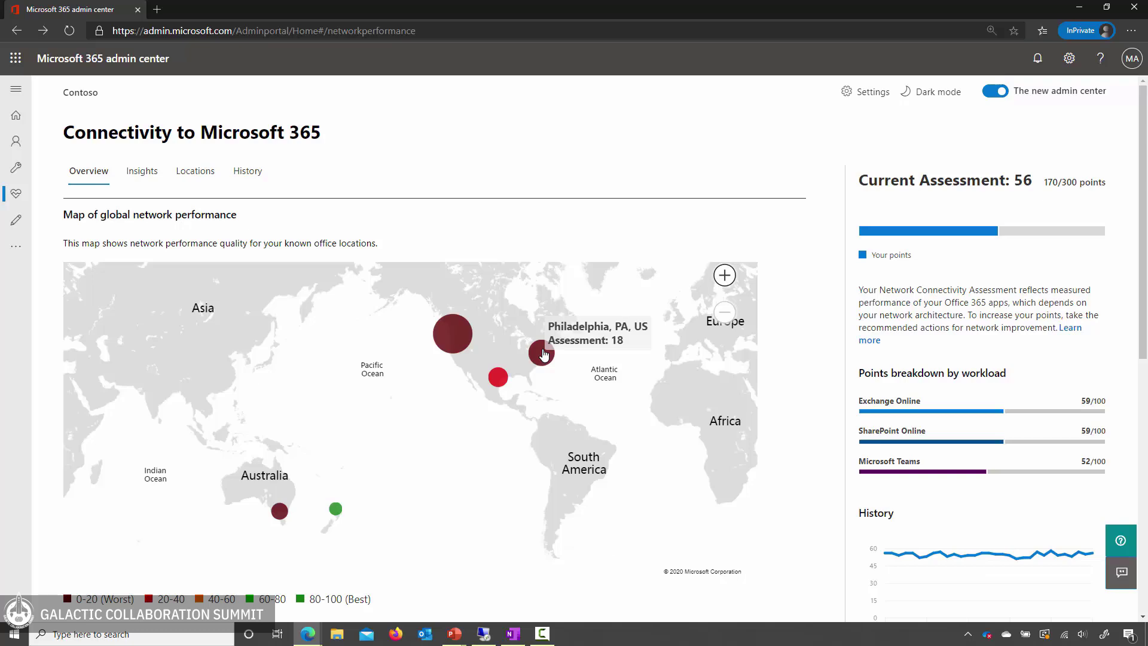
Open Philadelphia's network plan (score 18, 56/300) and read its Exchange, SharePoint and Teams points
{"action": "left_click", "coordinate": [543, 353]}
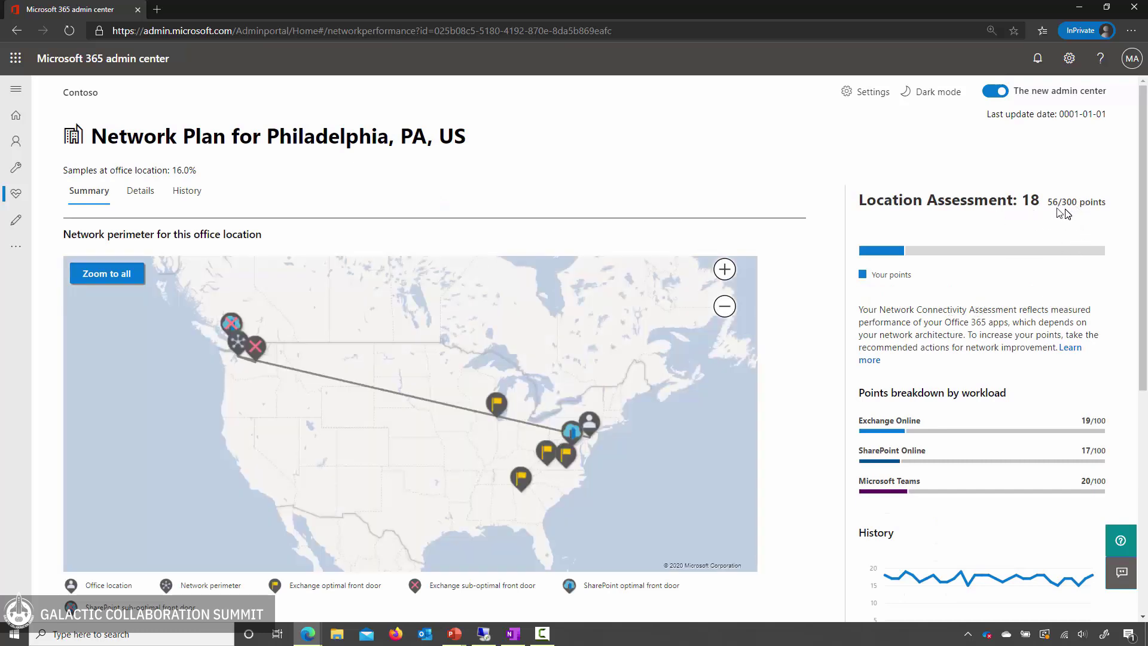
{"action": "mouse_move", "coordinate": [875, 262]}
{"action": "mouse_move", "coordinate": [881, 433]}
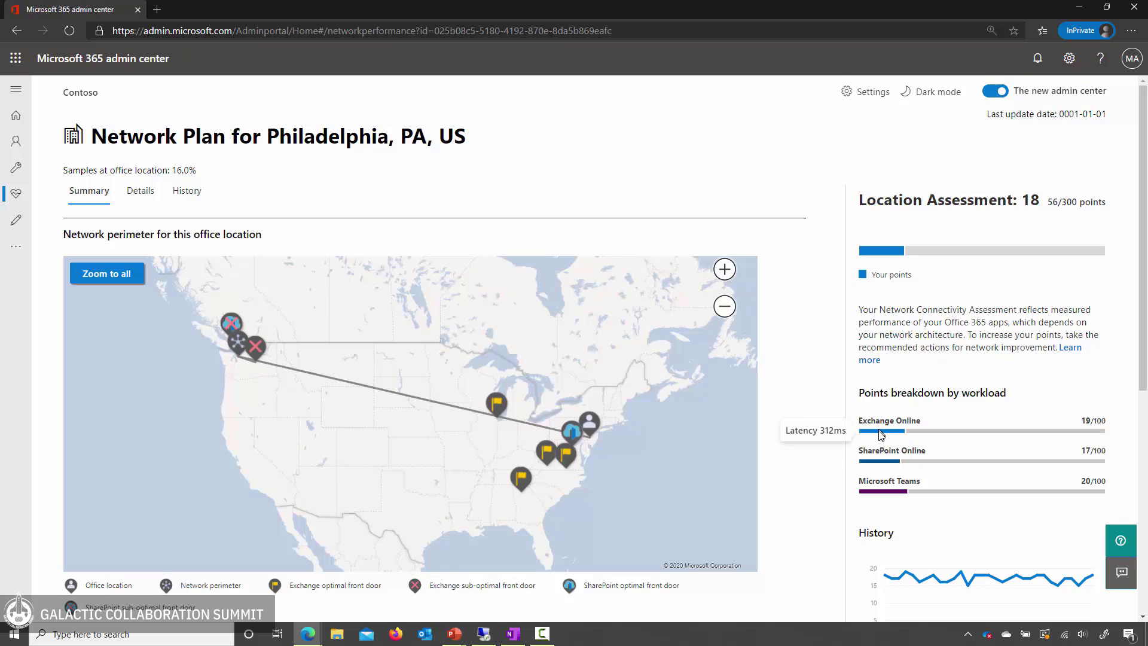
{"action": "mouse_move", "coordinate": [877, 466]}
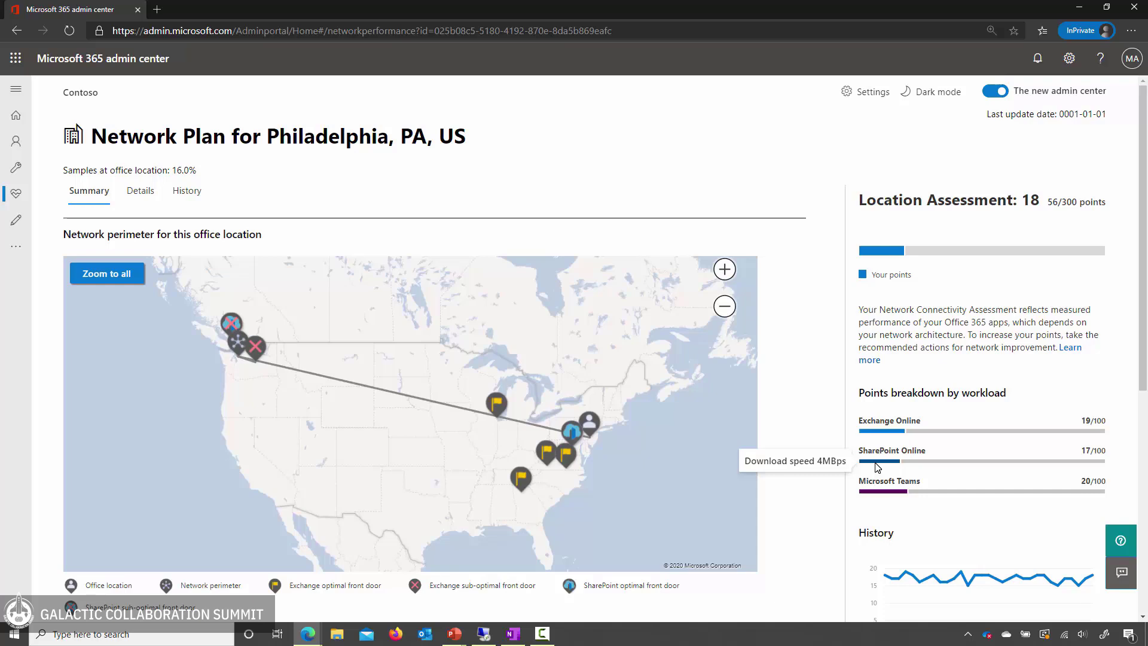
{"action": "mouse_move", "coordinate": [878, 489]}
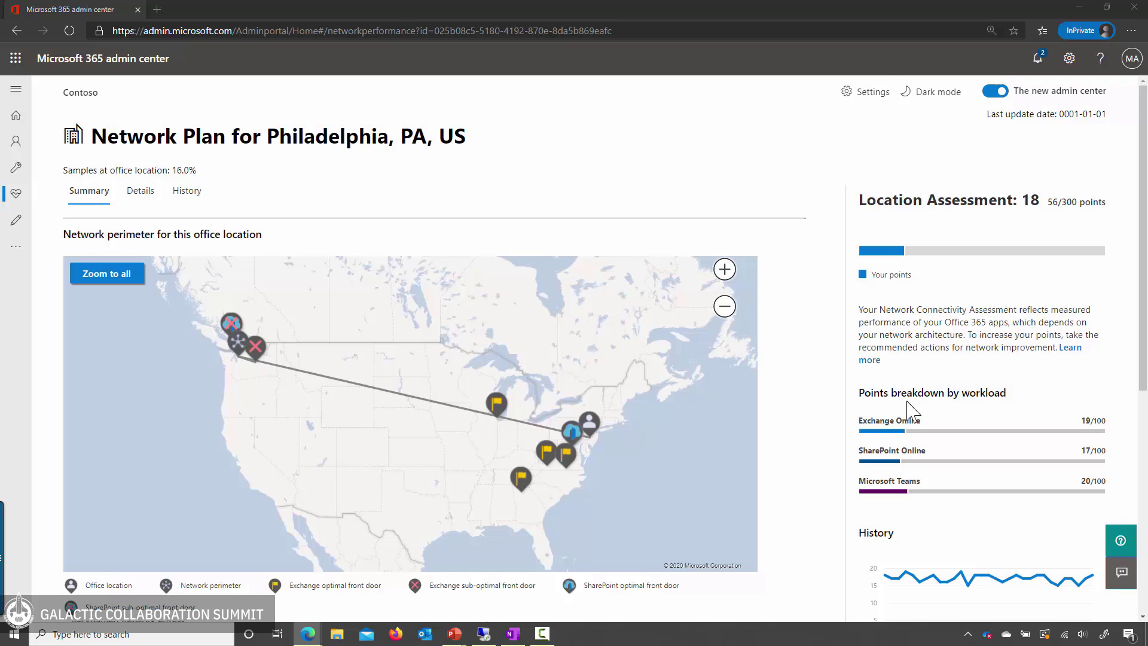
Read Philadelphia's Backhauled network egress insight, then dismiss the panel
{"action": "scroll", "coordinate": [912, 411], "scroll_direction": "down", "scroll_amount": 4}
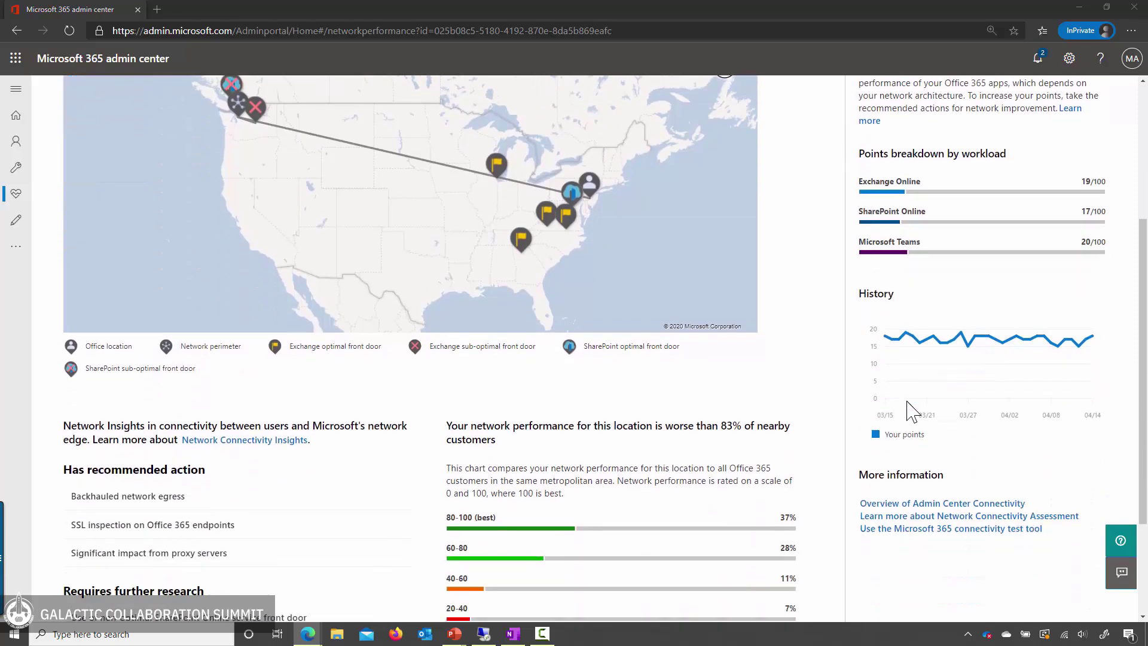
{"action": "scroll", "coordinate": [912, 411], "scroll_direction": "down", "scroll_amount": 1}
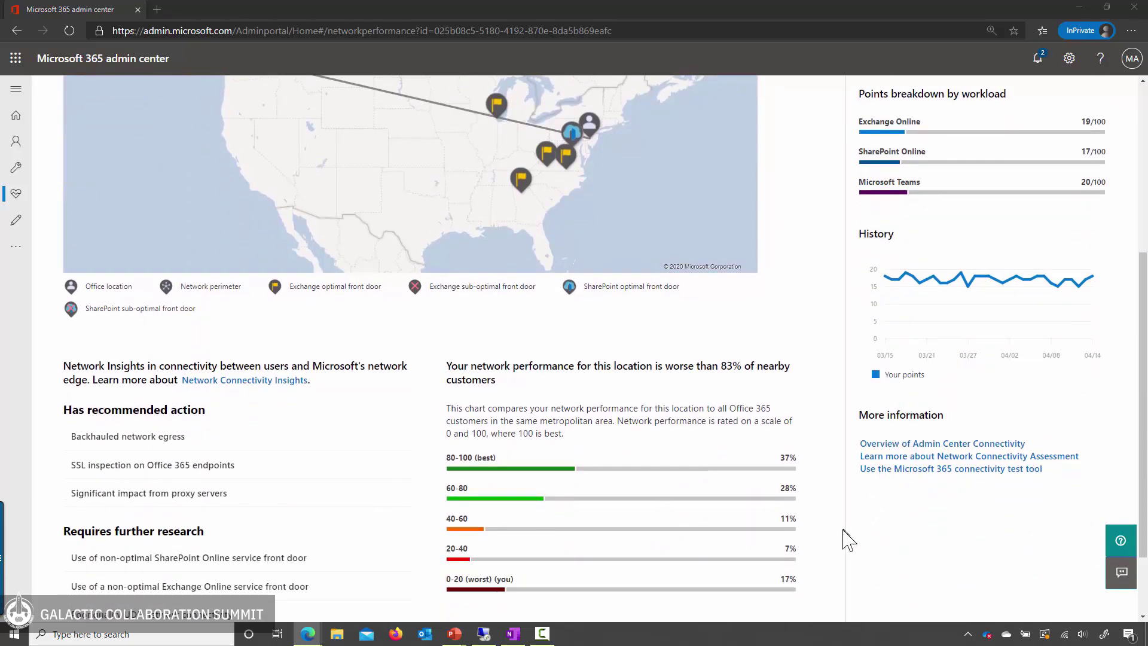
{"action": "scroll", "coordinate": [842, 543], "scroll_direction": "down", "scroll_amount": 1}
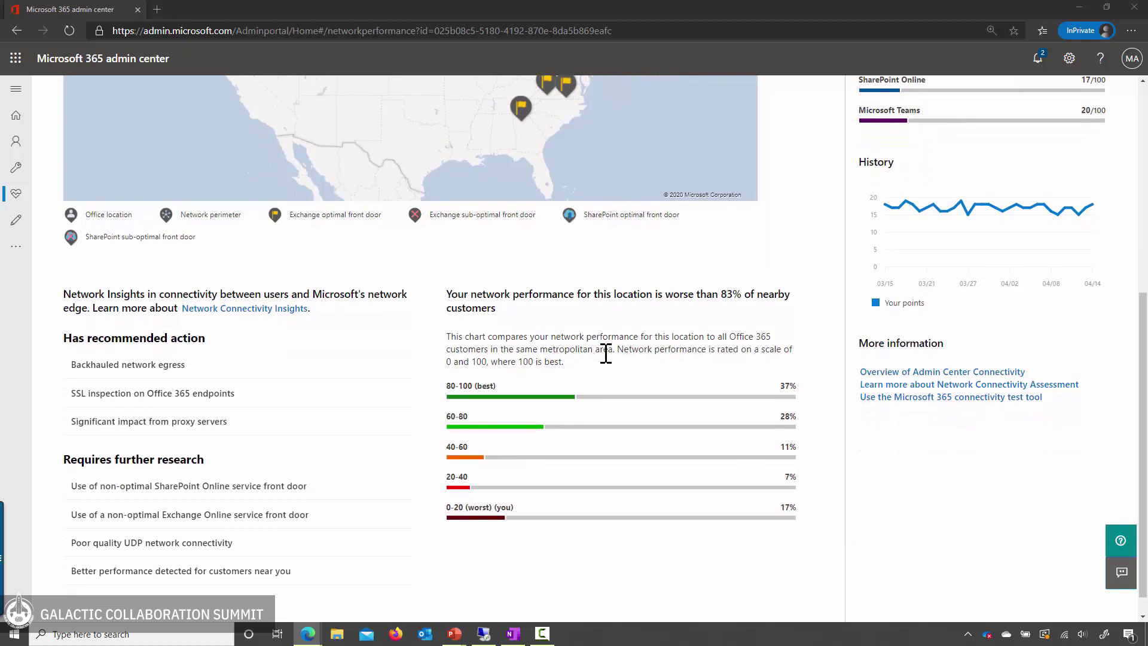
{"action": "scroll", "coordinate": [604, 352], "scroll_direction": "down", "scroll_amount": 1}
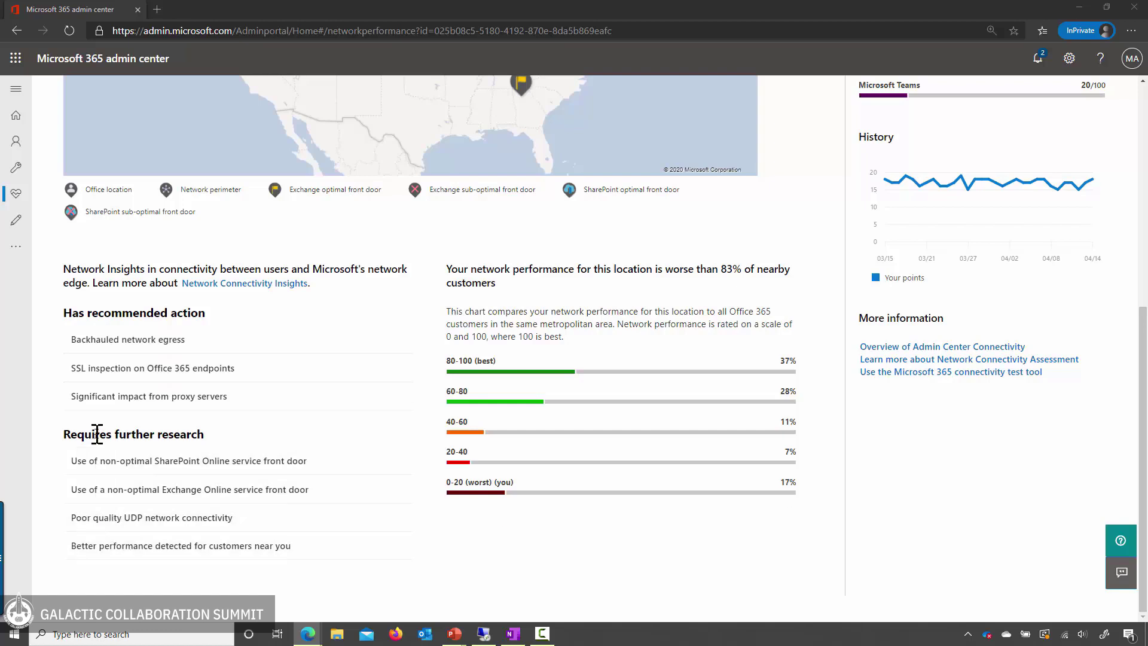
{"action": "left_click", "coordinate": [104, 344]}
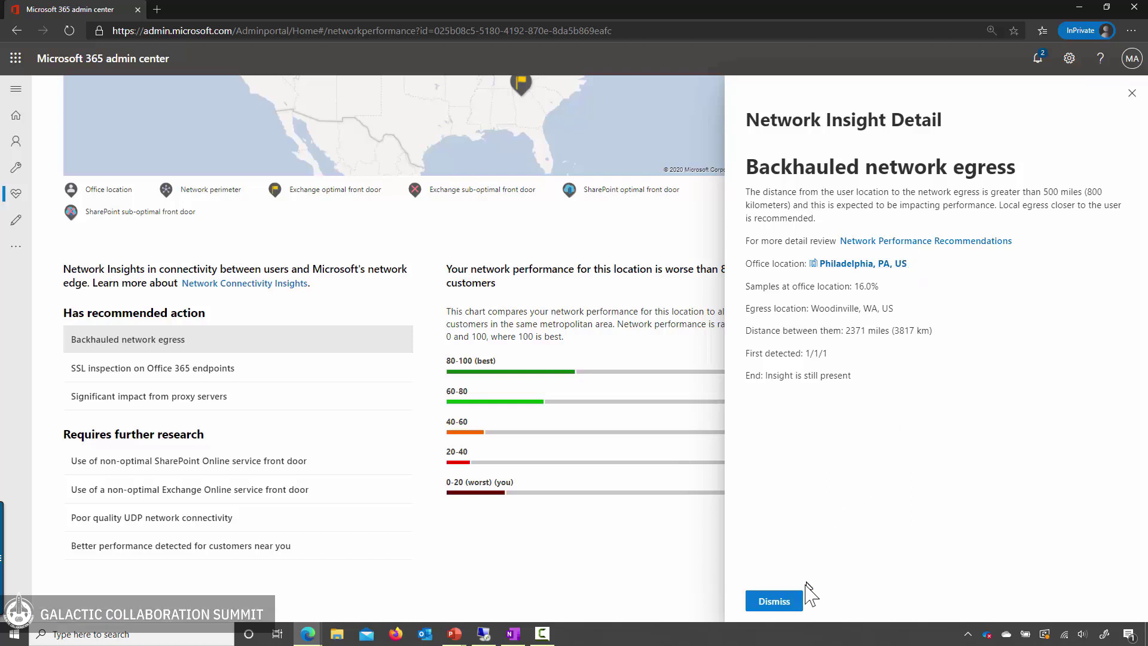
{"action": "left_click", "coordinate": [776, 602]}
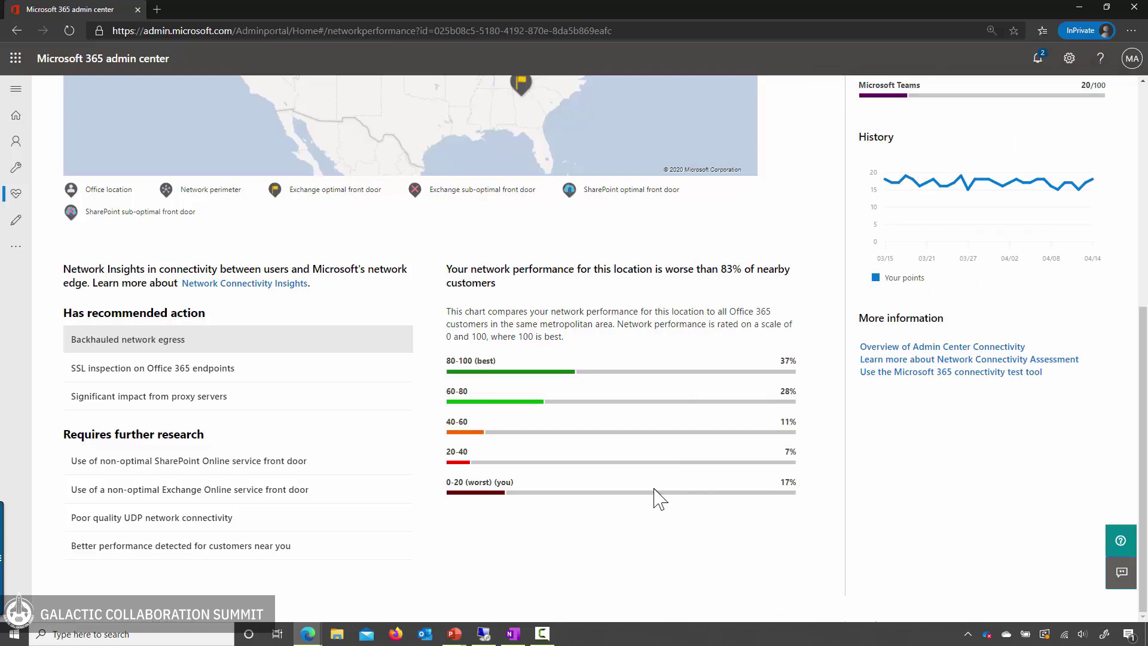
{"action": "scroll", "coordinate": [653, 494], "scroll_direction": "up", "scroll_amount": 7}
Review the Details tab's All area, Exchange Online and SharePoint Online result tables
{"action": "left_click", "coordinate": [148, 199]}
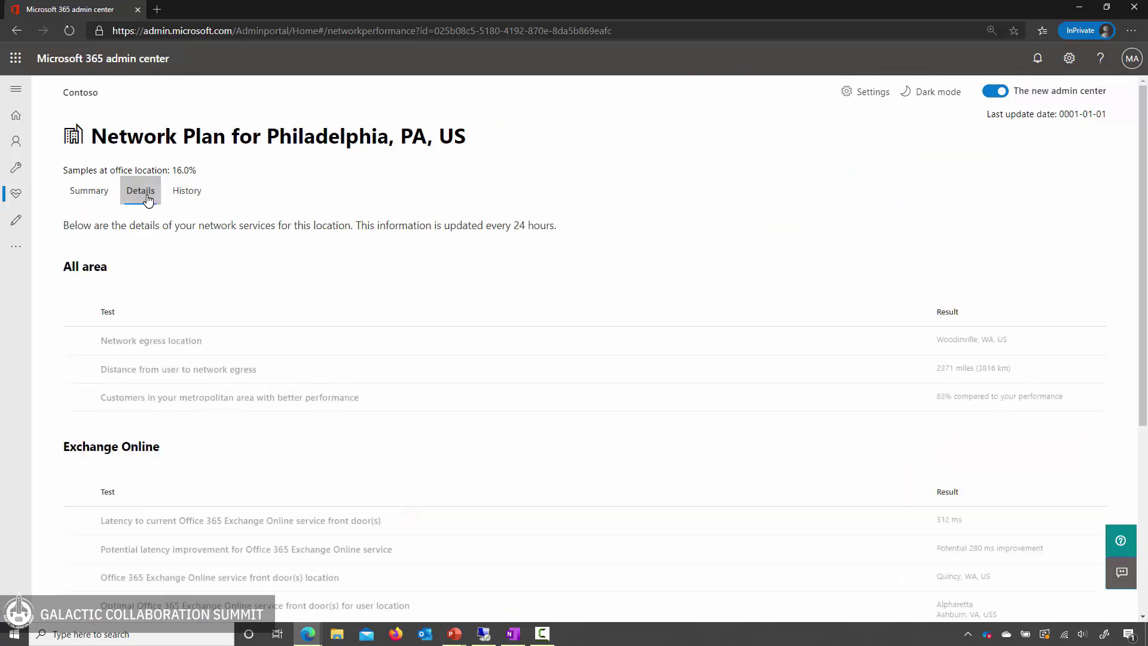
{"action": "scroll", "coordinate": [745, 277], "scroll_direction": "down", "scroll_amount": 1}
{"action": "scroll", "coordinate": [747, 277], "scroll_direction": "down", "scroll_amount": 2}
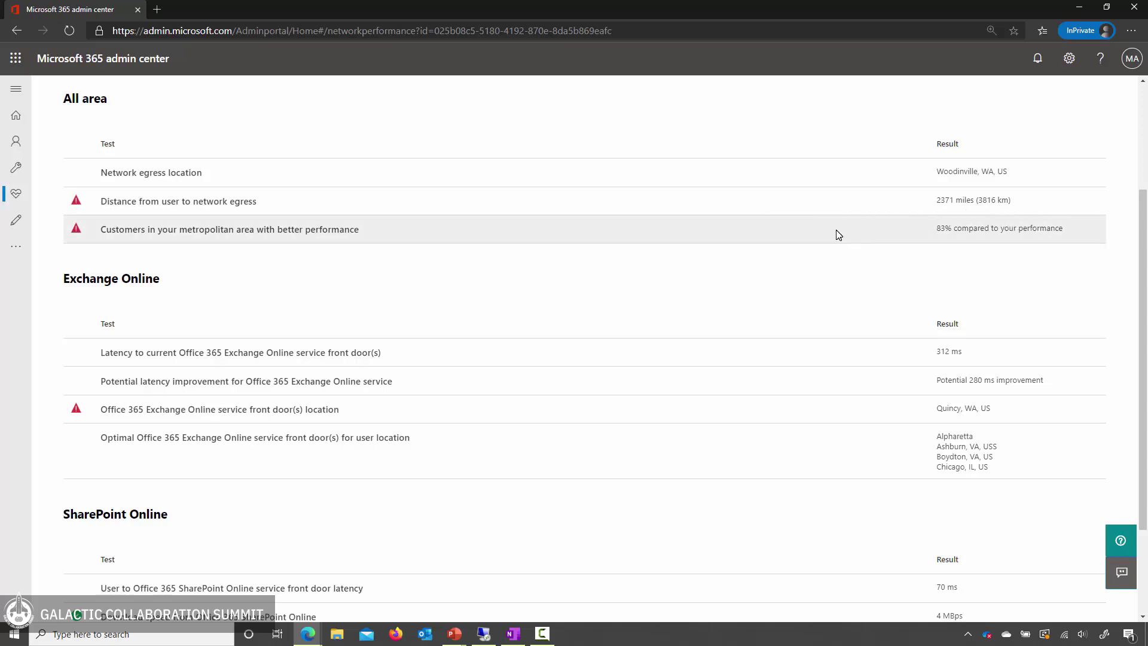
{"action": "scroll", "coordinate": [780, 353], "scroll_direction": "down", "scroll_amount": 1}
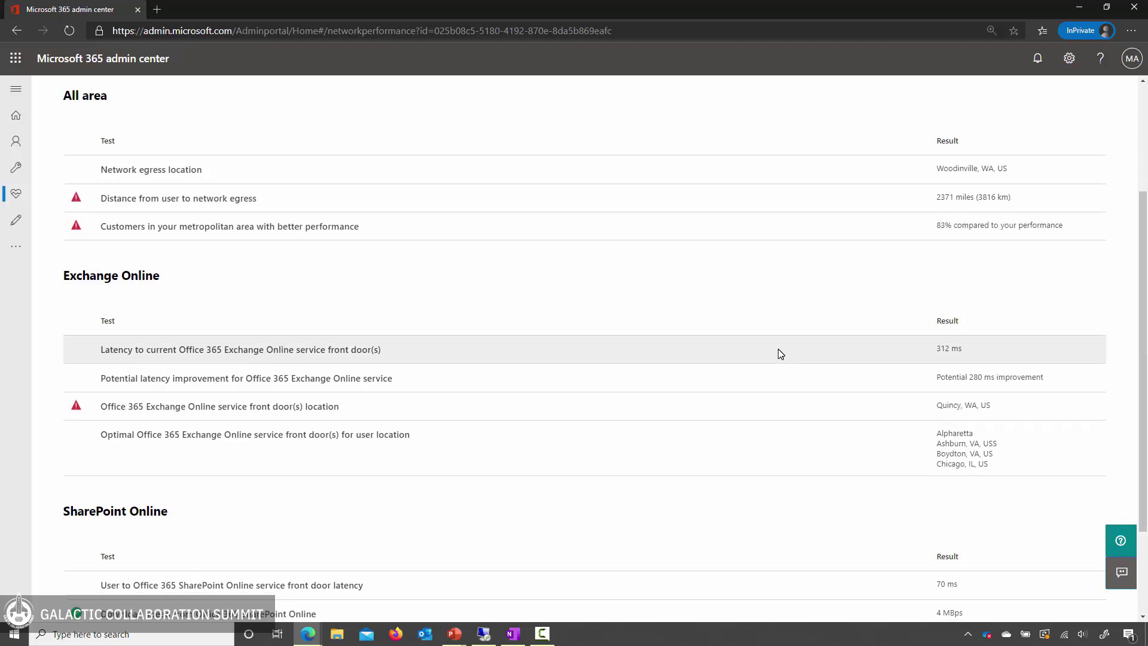
{"action": "scroll", "coordinate": [780, 353], "scroll_direction": "down", "scroll_amount": 2}
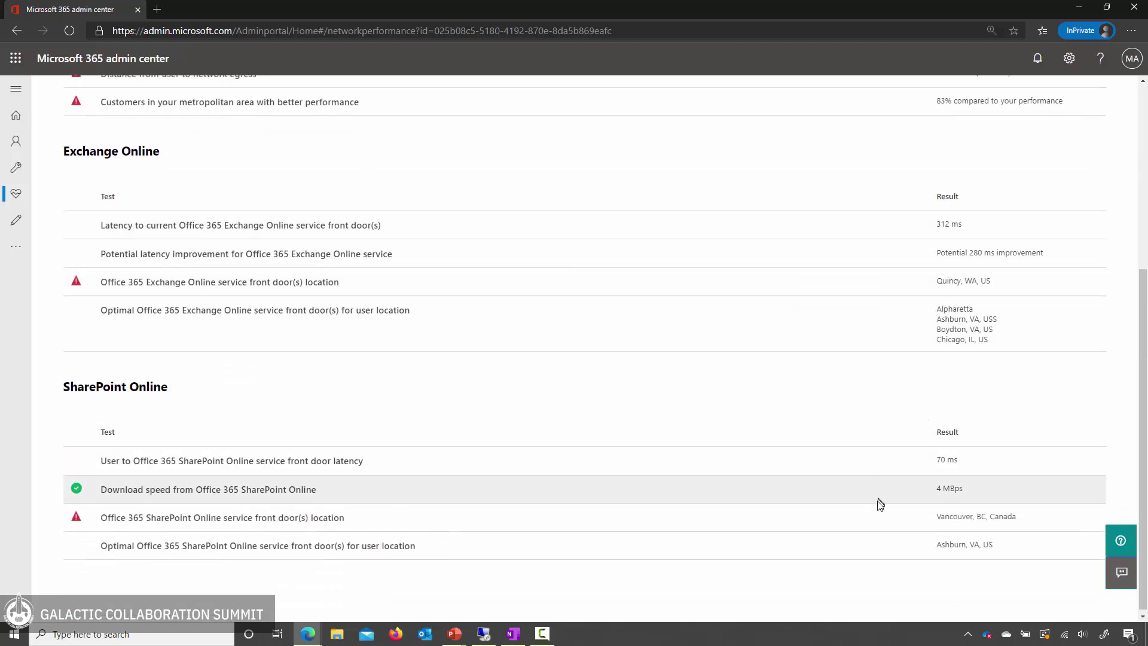
{"action": "scroll", "coordinate": [882, 389], "scroll_direction": "up", "scroll_amount": 5}
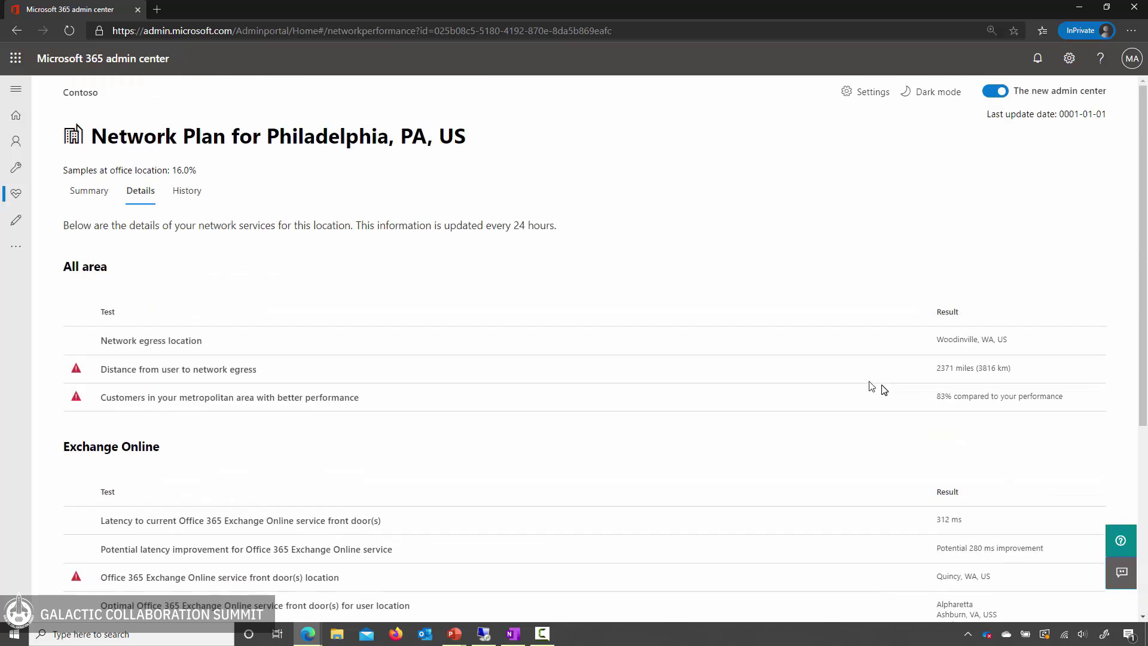
Open Philadelphia's History tab and set the date range to 90 days (2/15/2020–5/15/2020)
{"action": "left_click", "coordinate": [189, 198]}
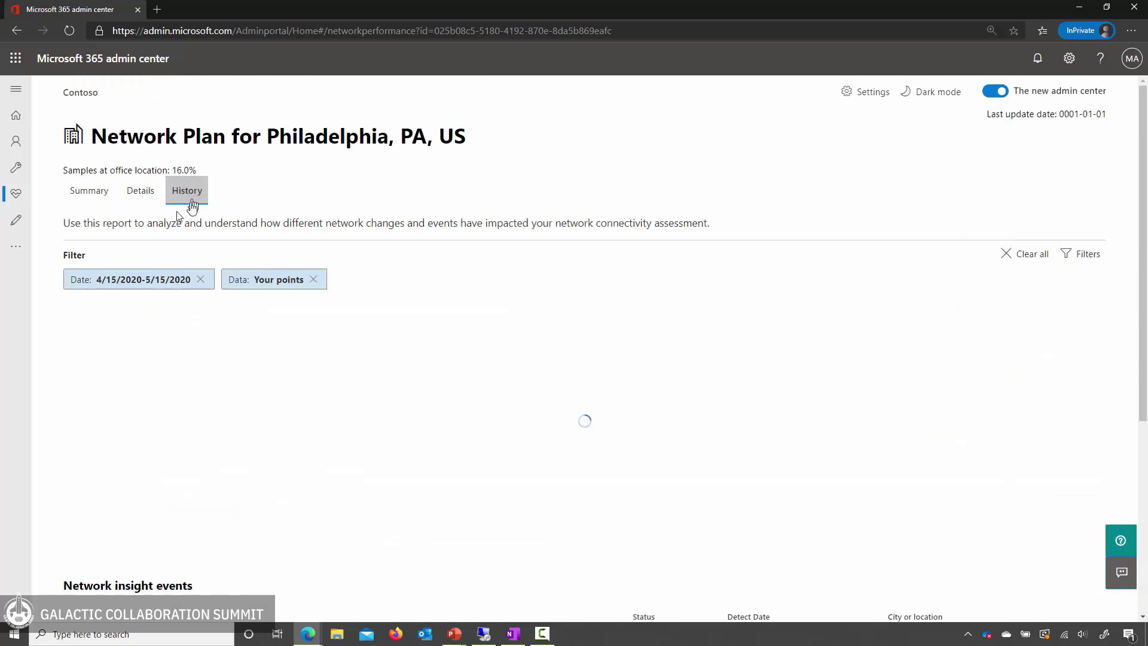
{"action": "left_click", "coordinate": [113, 282]}
{"action": "left_click", "coordinate": [104, 354]}
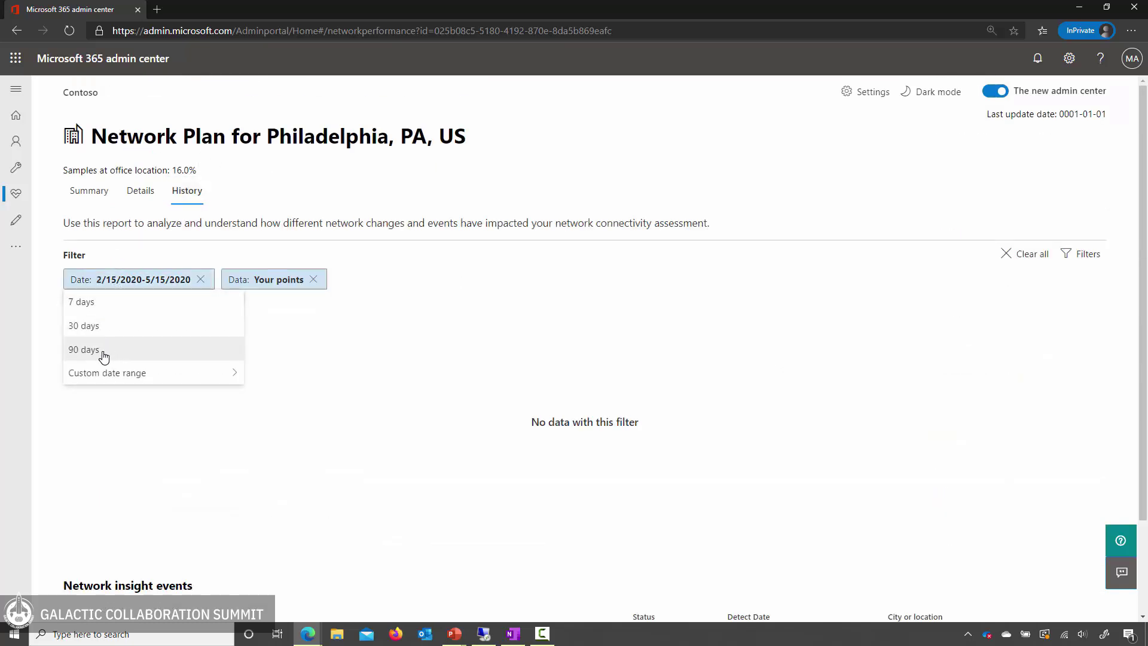
{"action": "left_click", "coordinate": [436, 249]}
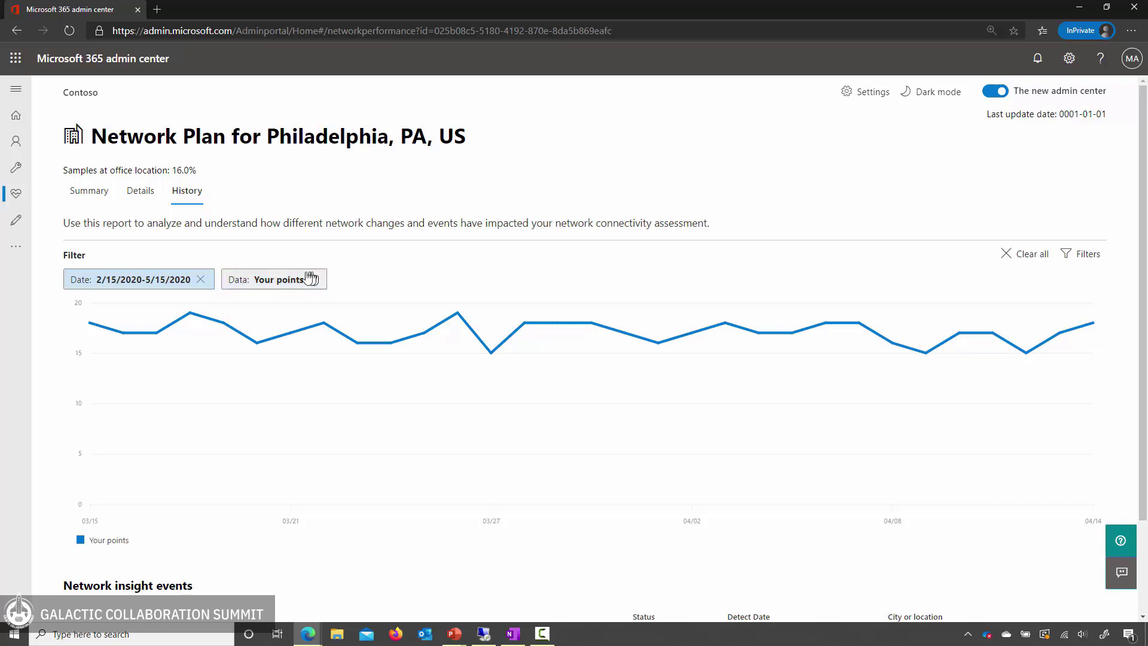
Chart Exchange latency (ms) in place of Your points
{"action": "left_click", "coordinate": [285, 283]}
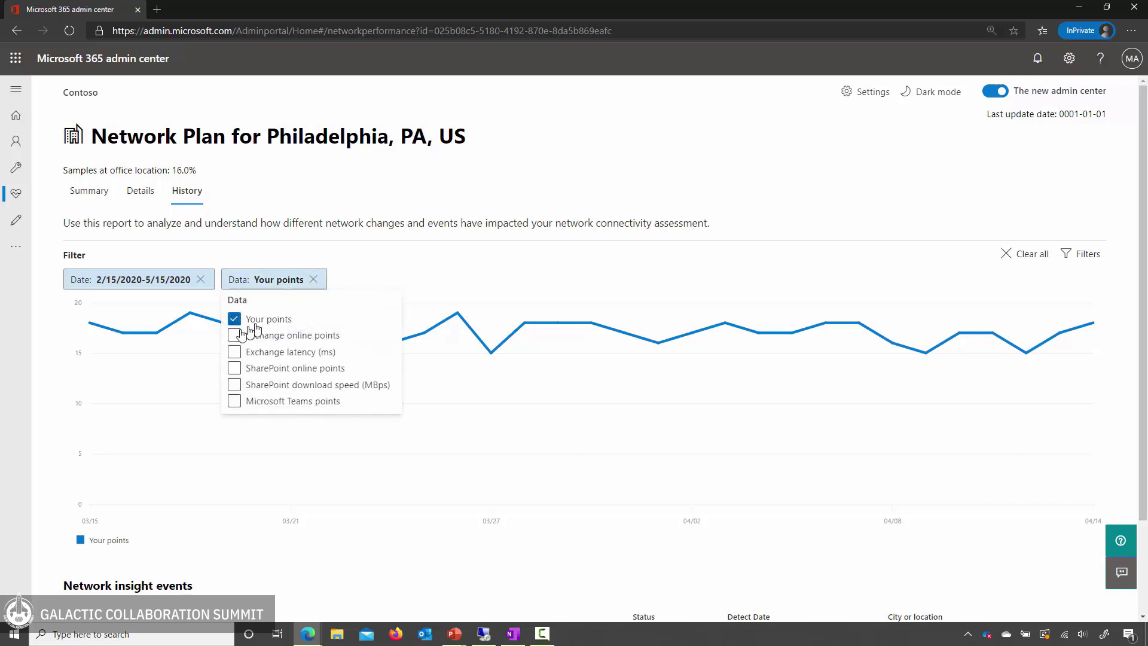
{"action": "left_click", "coordinate": [236, 322]}
{"action": "left_click", "coordinate": [235, 336]}
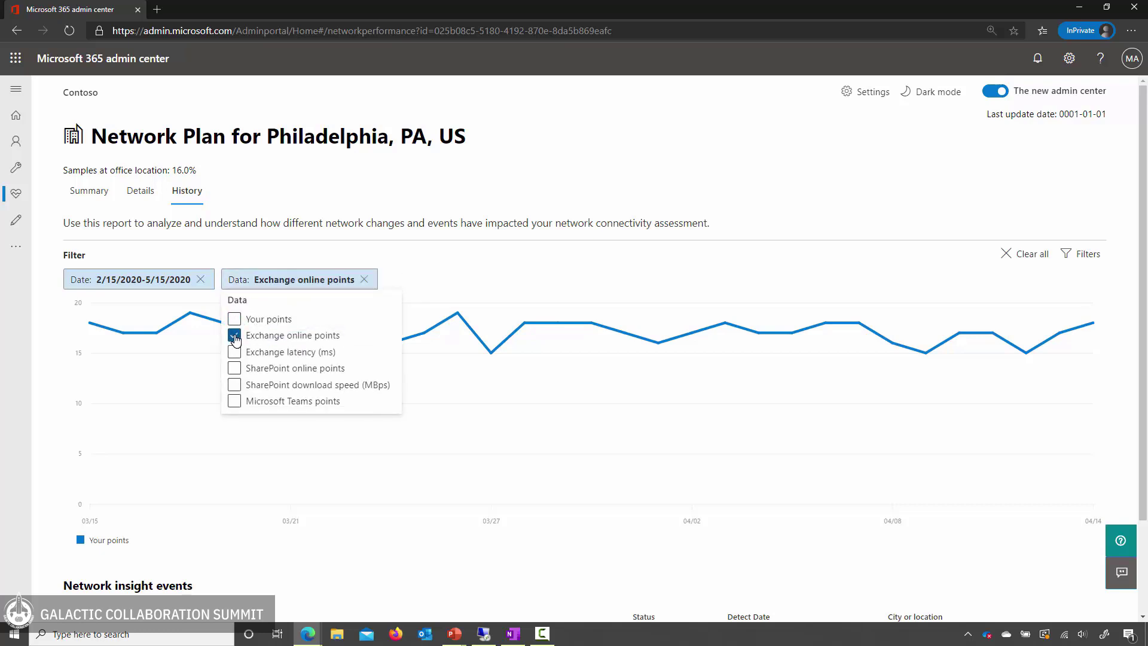
{"action": "left_click", "coordinate": [235, 336]}
{"action": "left_click", "coordinate": [235, 352]}
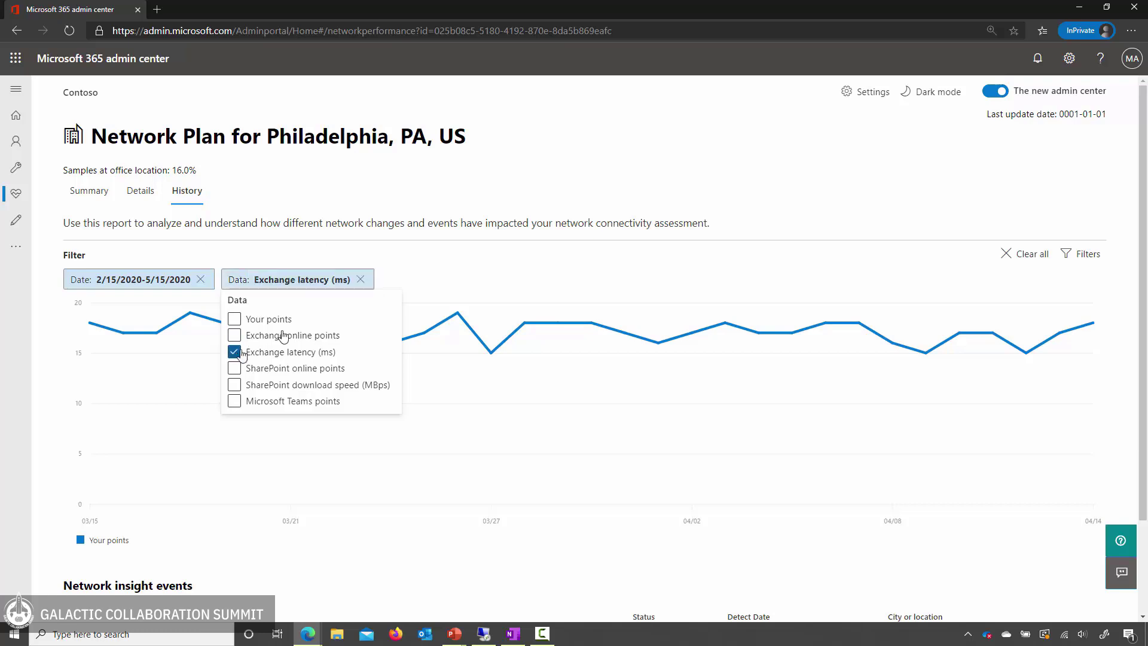
{"action": "left_click", "coordinate": [500, 278]}
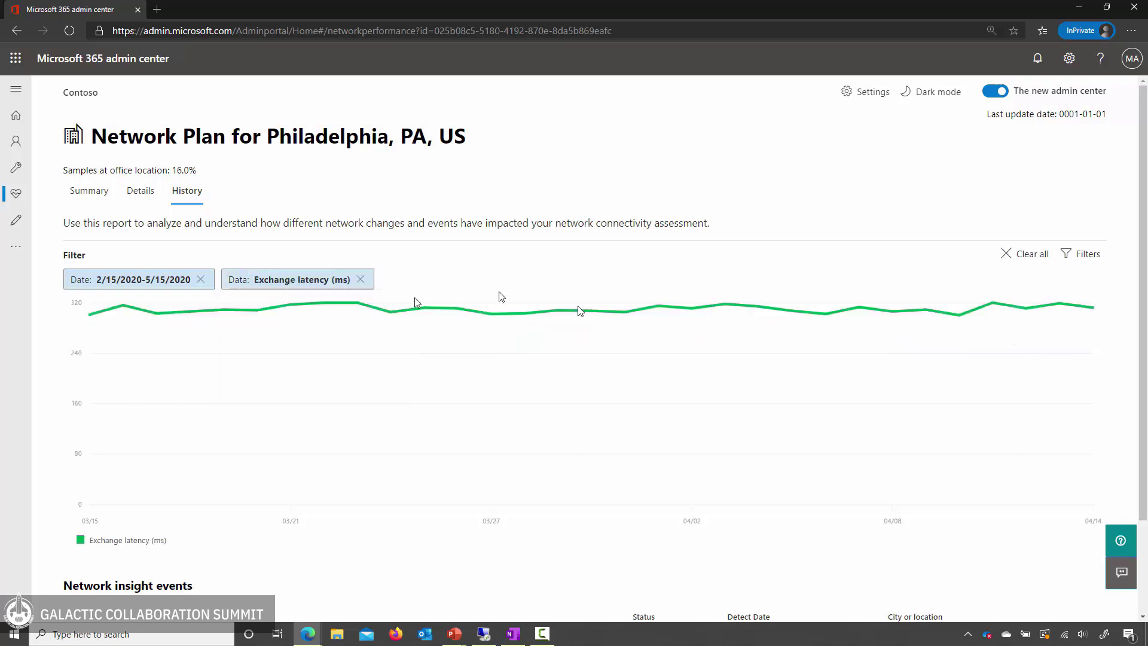
Switch the history chart to SharePoint download speed (MBps)
{"action": "left_click", "coordinate": [315, 280]}
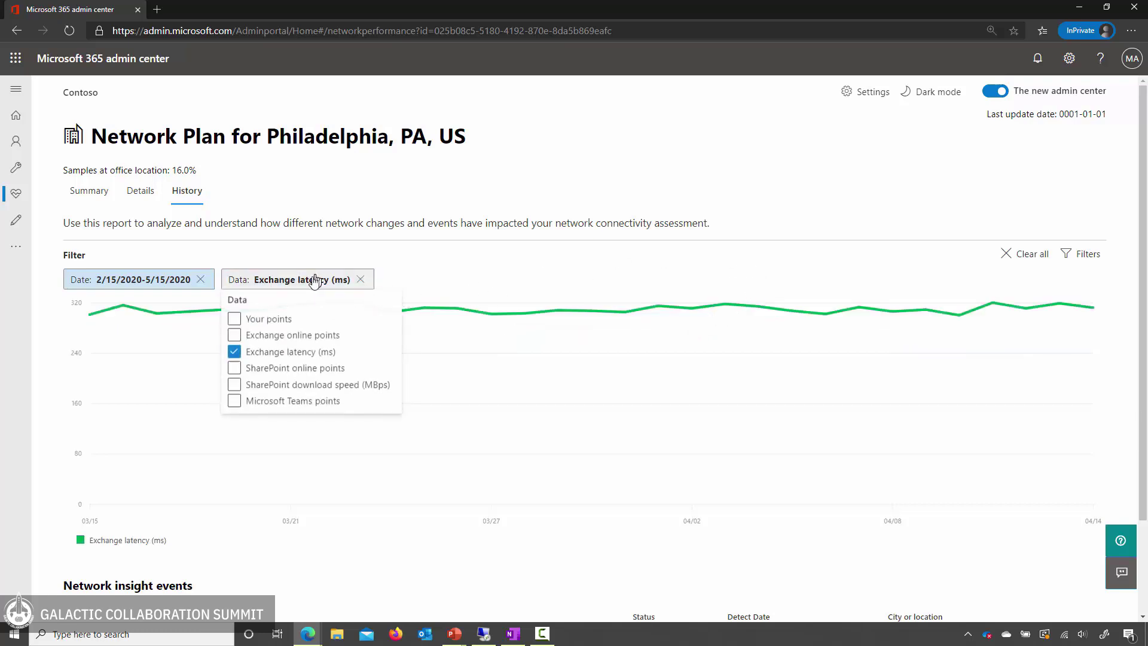
{"action": "left_click", "coordinate": [233, 352]}
{"action": "left_click", "coordinate": [234, 385]}
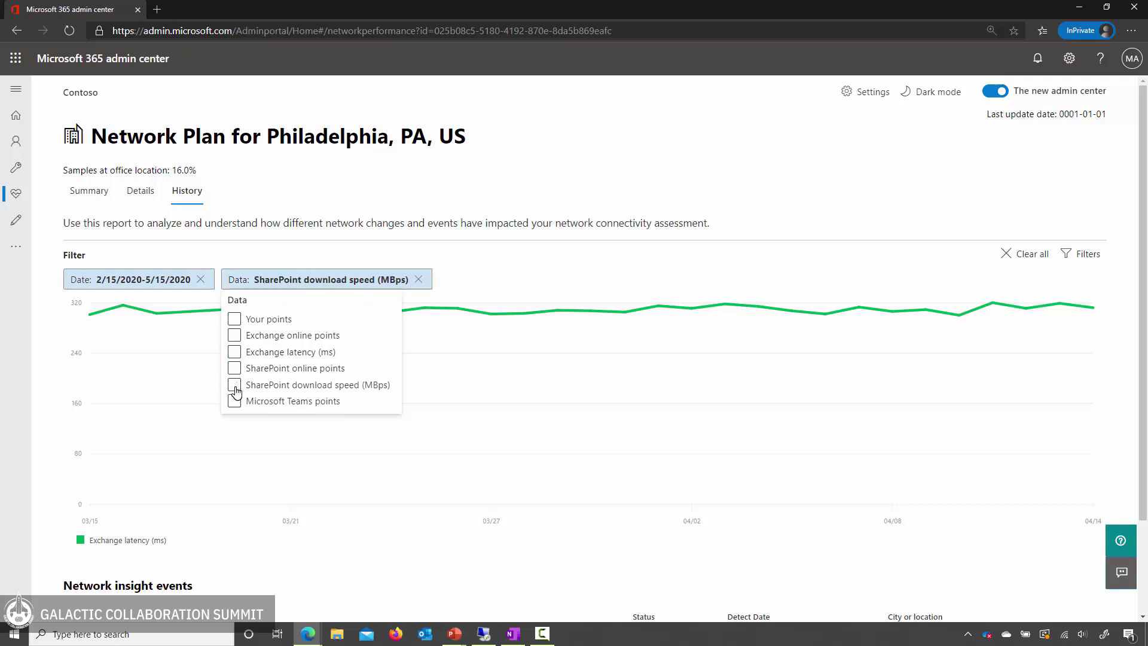
{"action": "left_click", "coordinate": [486, 272]}
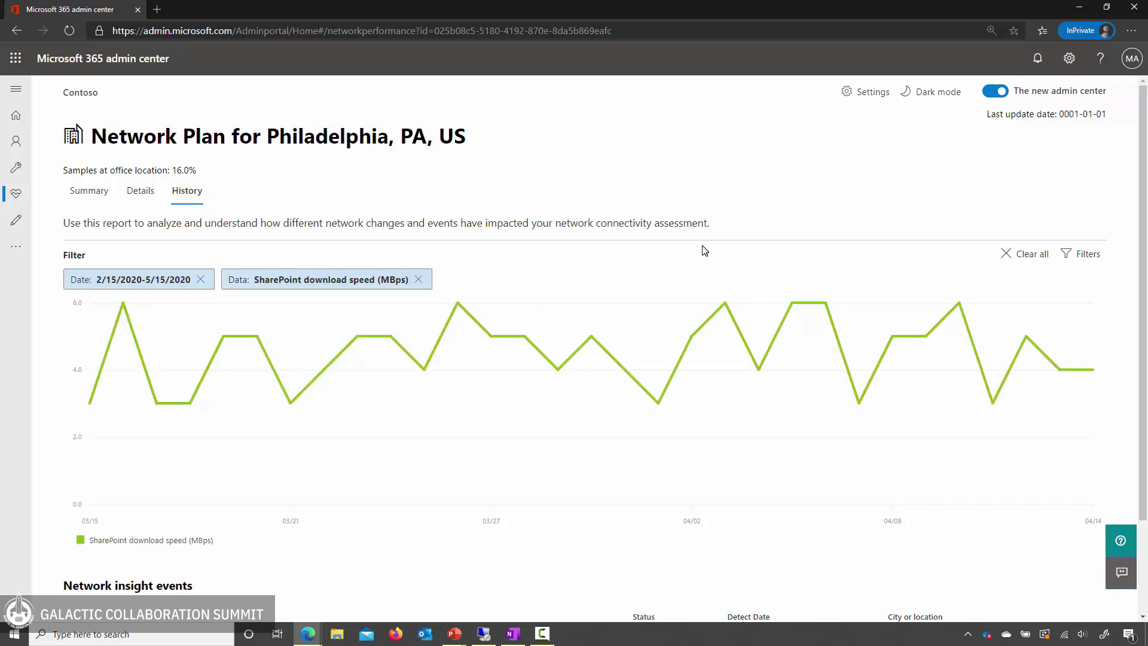
{"action": "scroll", "coordinate": [704, 250], "scroll_direction": "down", "scroll_amount": 2}
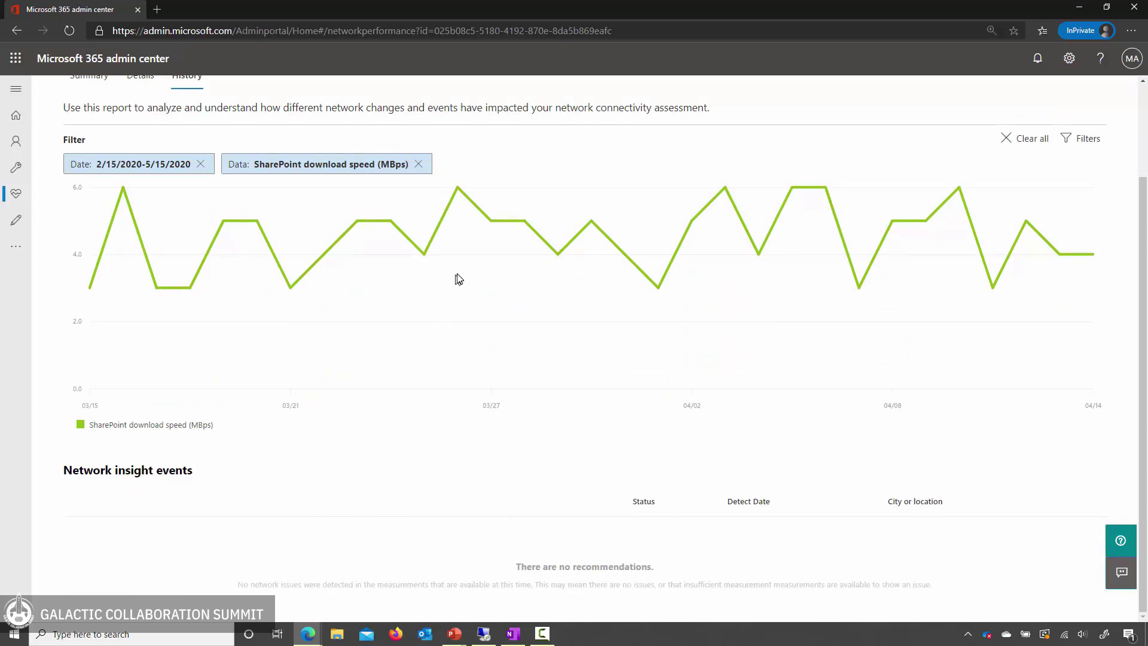
{"action": "scroll", "coordinate": [604, 202], "scroll_direction": "up", "scroll_amount": 1}
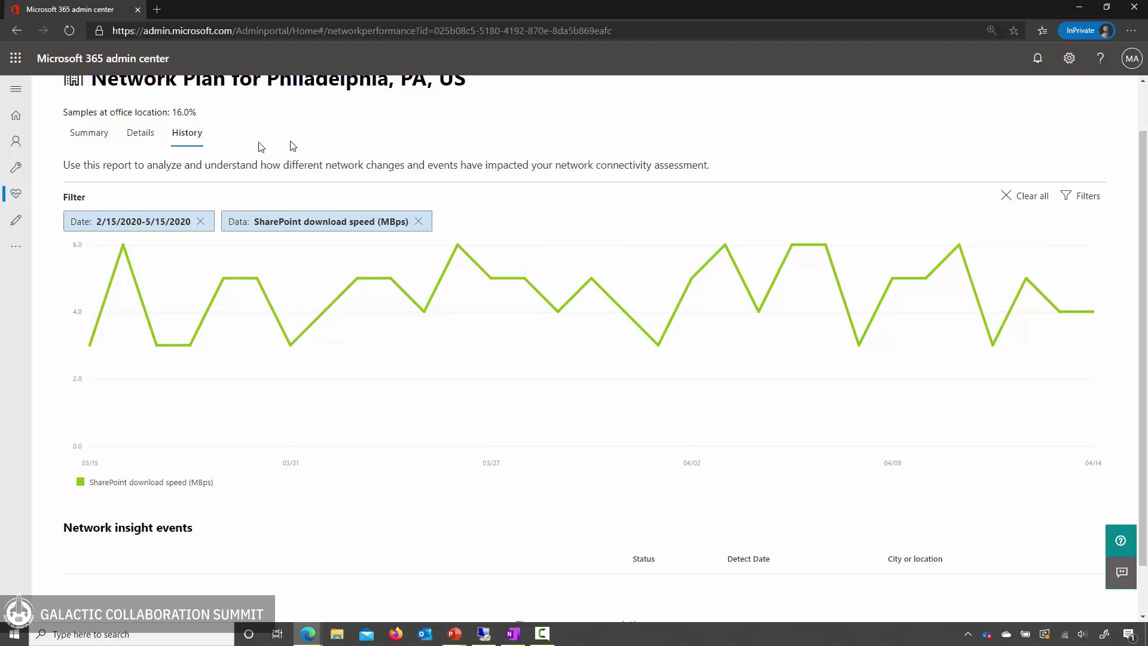
Return to Philadelphia's Summary, then go back to the Connectivity to Microsoft 365 overview
{"action": "left_click", "coordinate": [87, 138]}
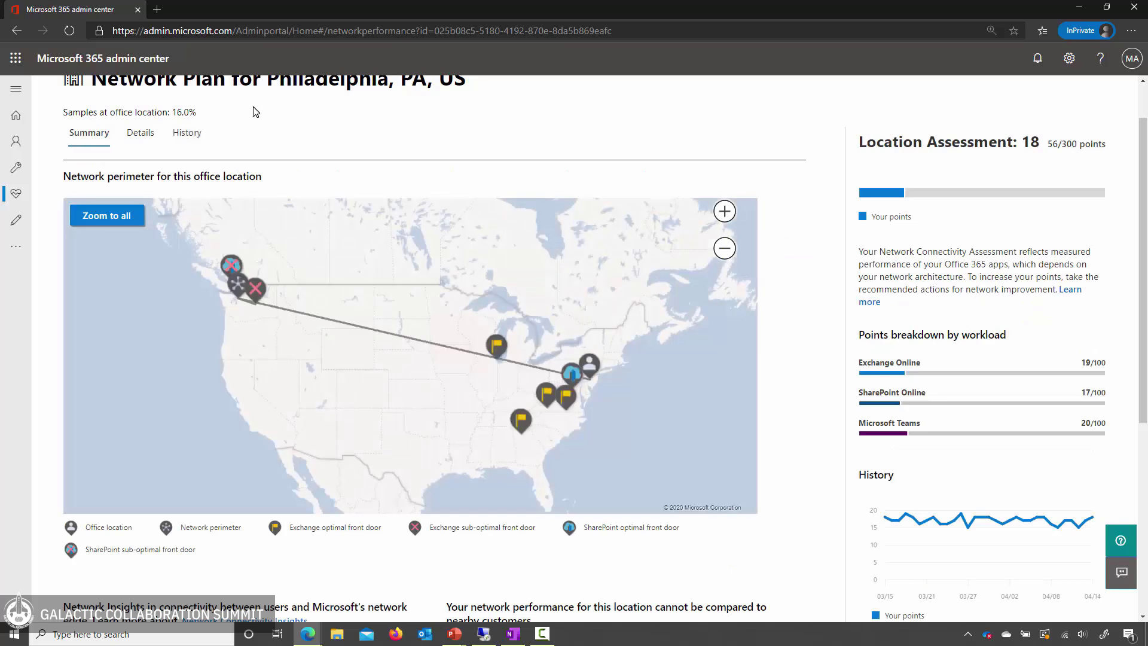
{"action": "scroll", "coordinate": [178, 132], "scroll_direction": "up", "scroll_amount": 1}
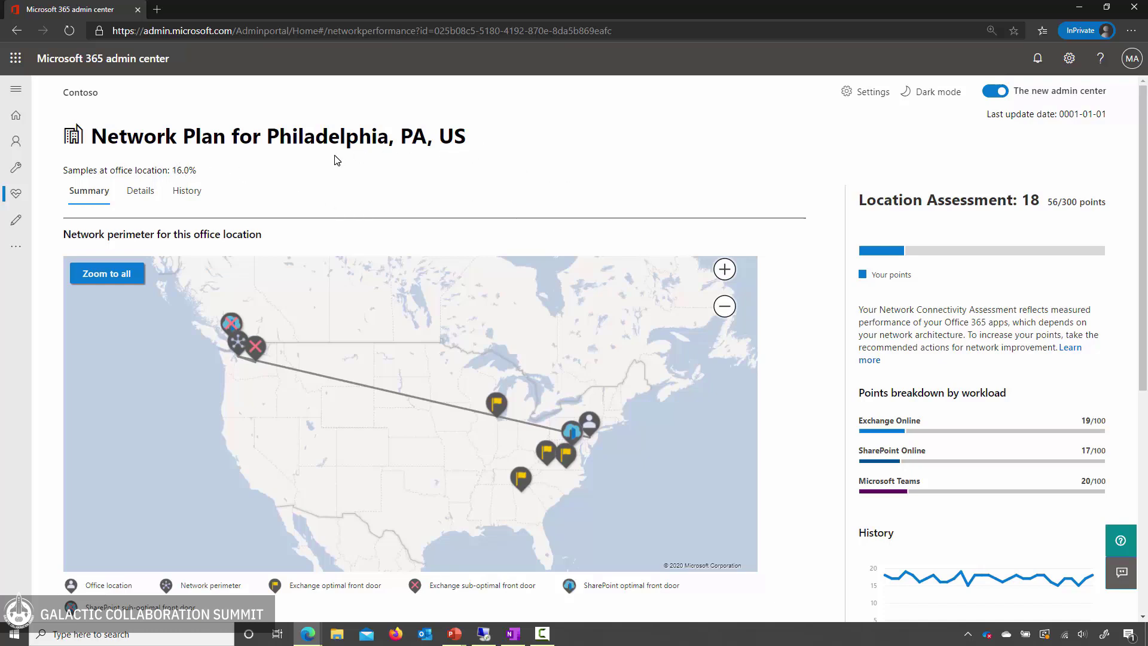
{"action": "left_click", "coordinate": [11, 31]}
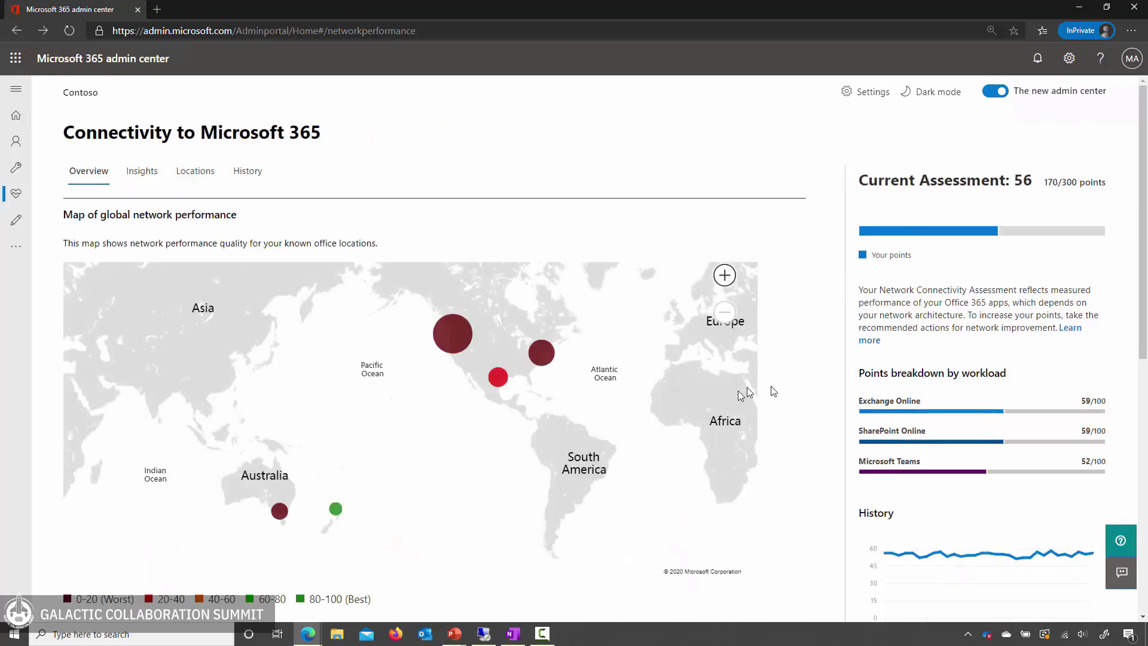
Find Network Insights and list the four Backhauled network egress insights
{"action": "scroll", "coordinate": [806, 398], "scroll_direction": "down", "scroll_amount": 2}
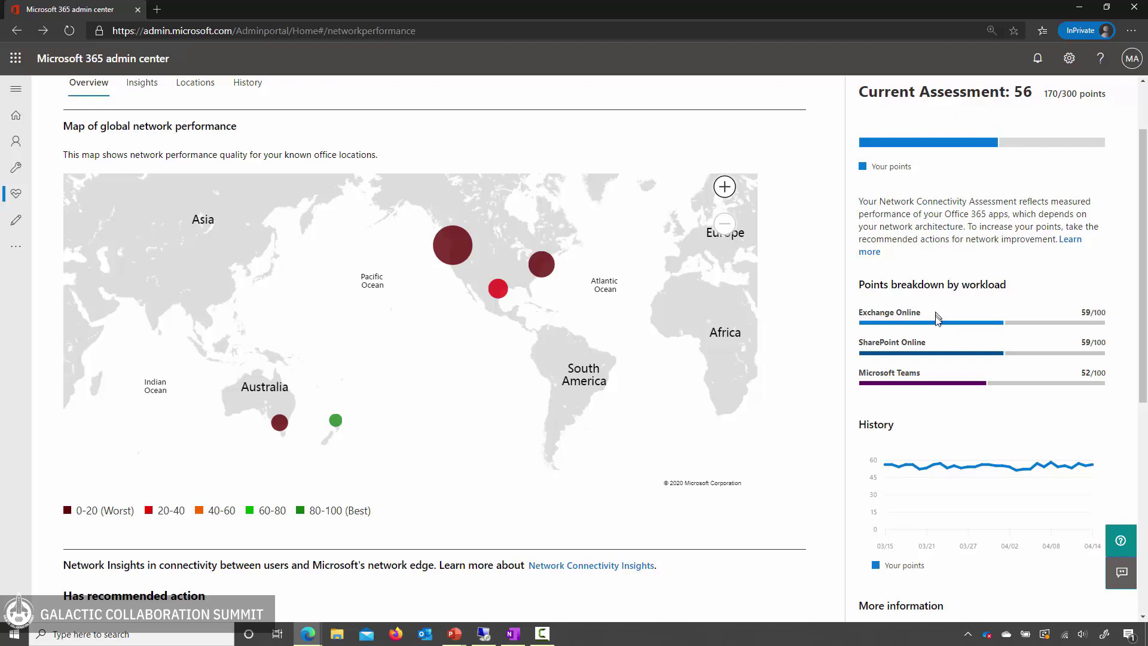
{"action": "mouse_move", "coordinate": [926, 326]}
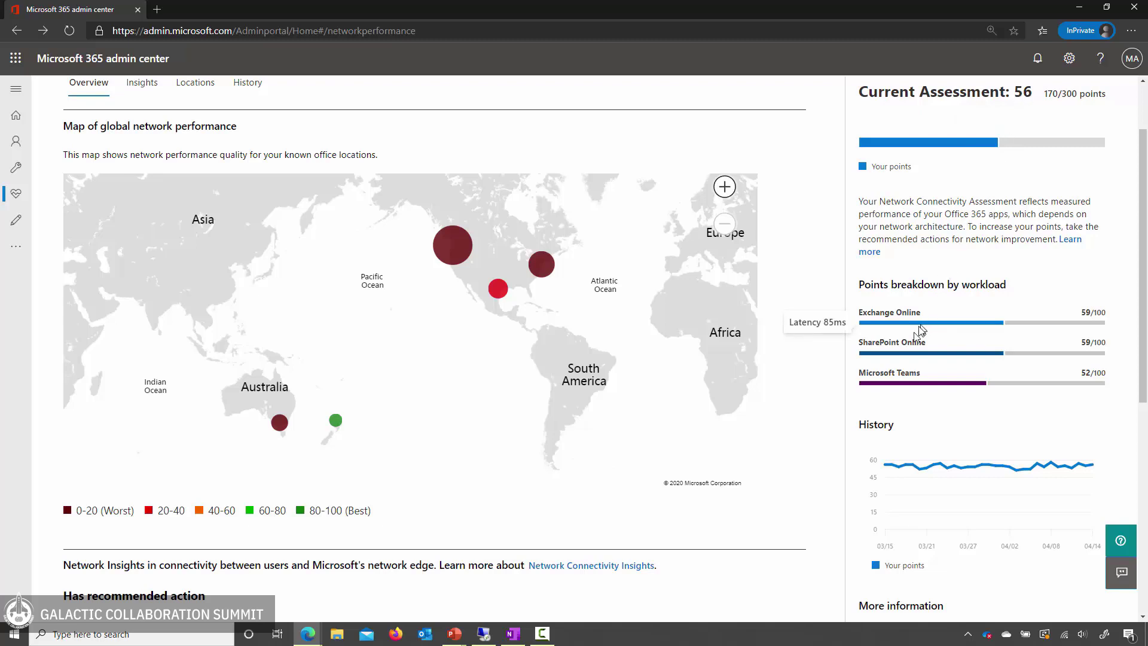
{"action": "mouse_move", "coordinate": [904, 357]}
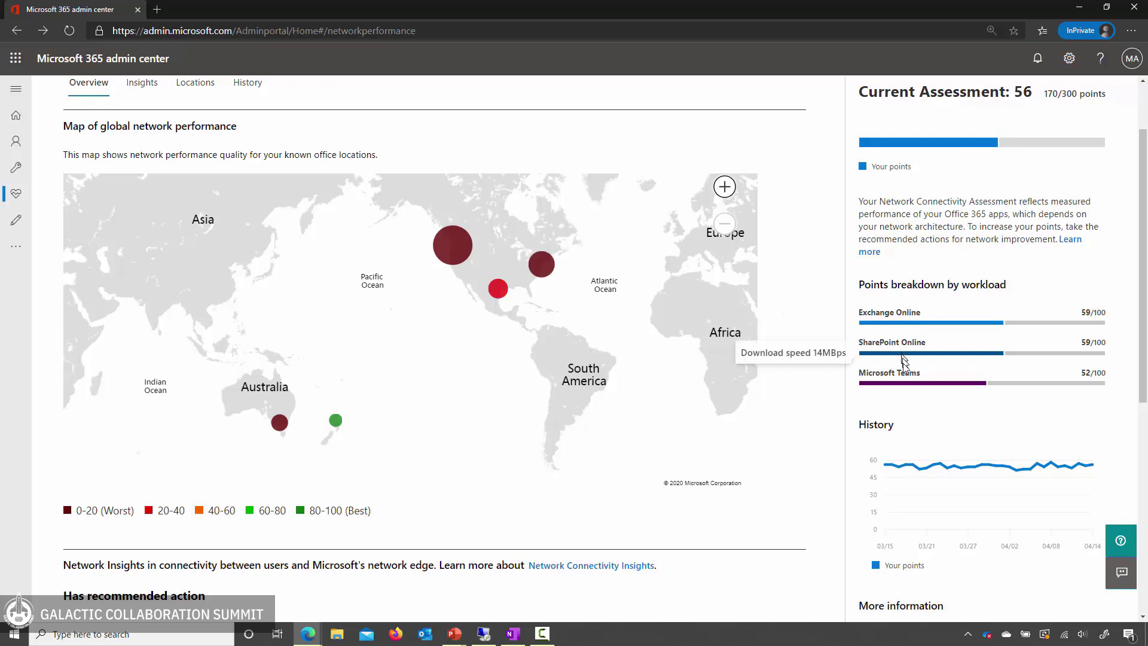
{"action": "scroll", "coordinate": [906, 387], "scroll_direction": "down", "scroll_amount": 5}
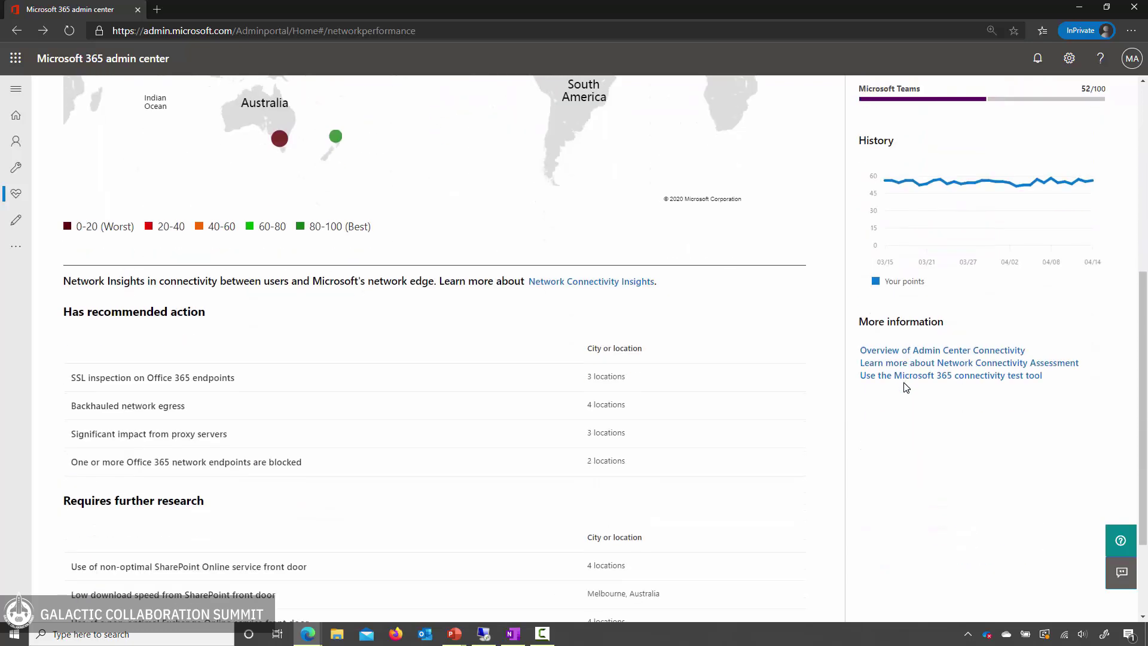
{"action": "scroll", "coordinate": [289, 331], "scroll_direction": "down", "scroll_amount": 2}
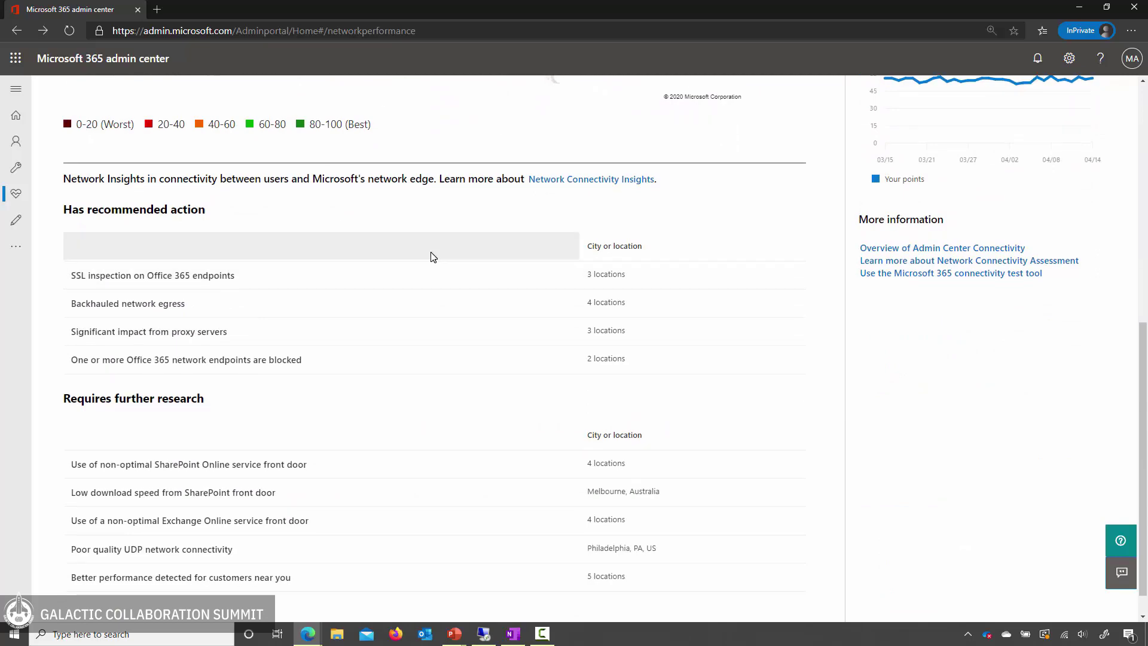
{"action": "scroll", "coordinate": [427, 251], "scroll_direction": "up", "scroll_amount": 8}
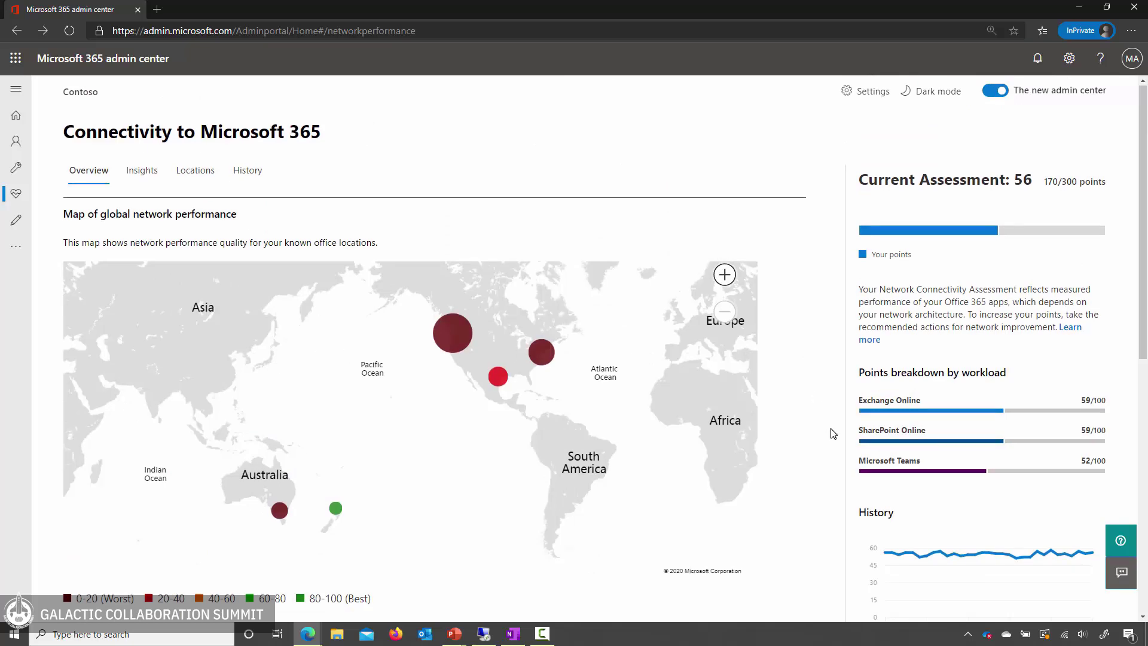
{"action": "scroll", "coordinate": [830, 431], "scroll_direction": "down", "scroll_amount": 5}
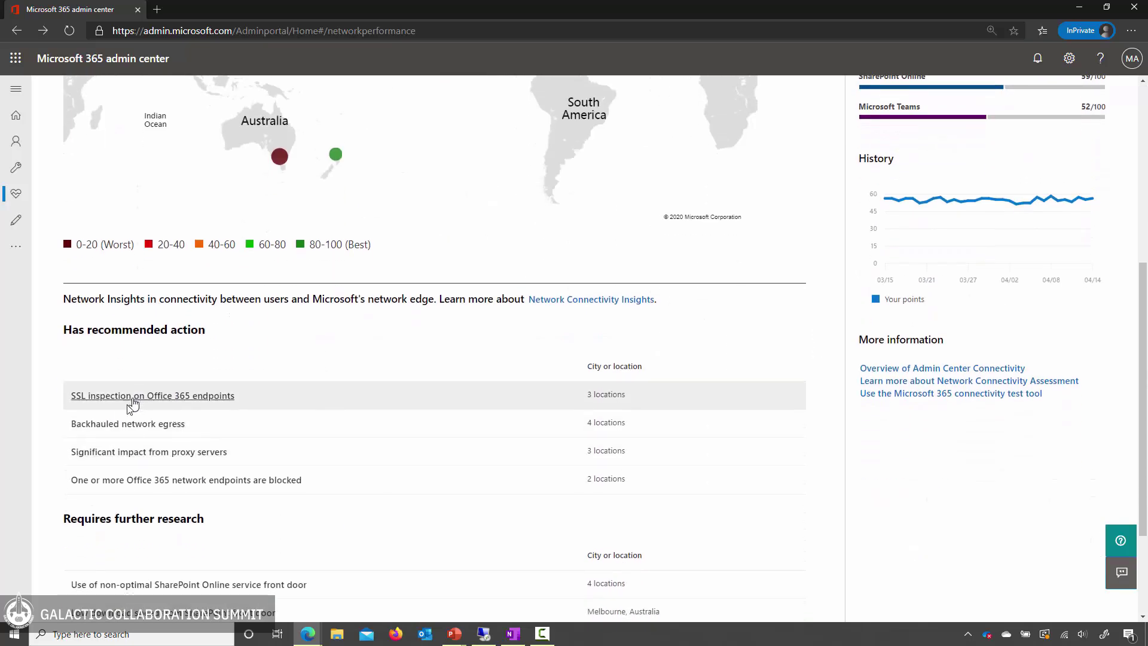
{"action": "left_click", "coordinate": [117, 425]}
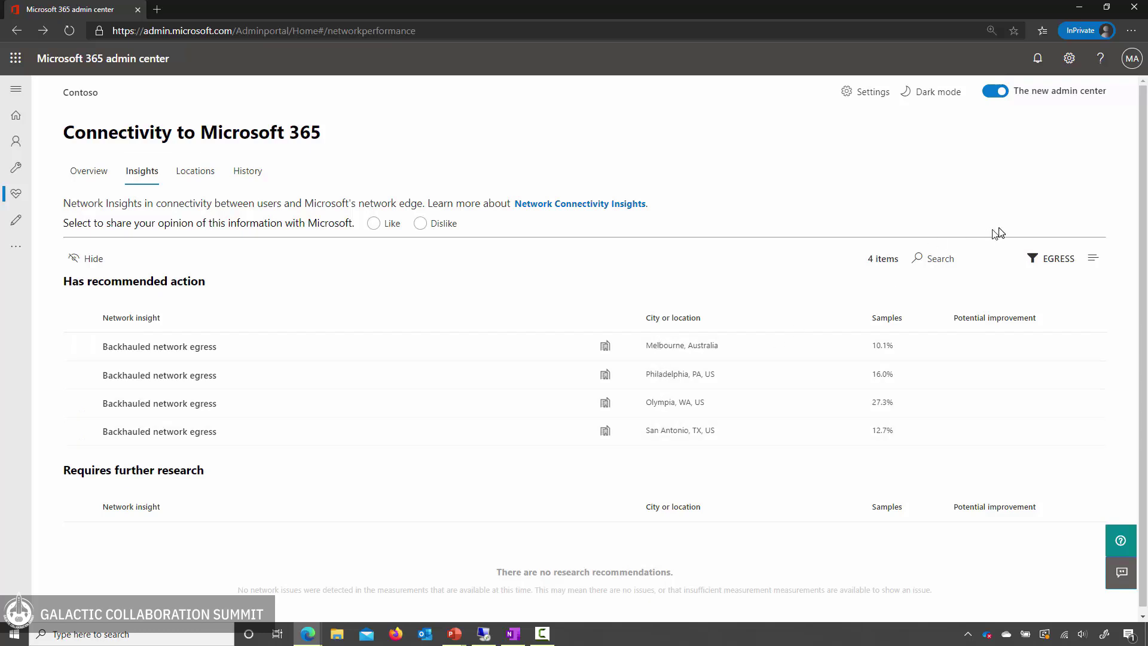
Clear the EGRESS filter and scroll through all 27 network insights
{"action": "left_click", "coordinate": [1044, 259]}
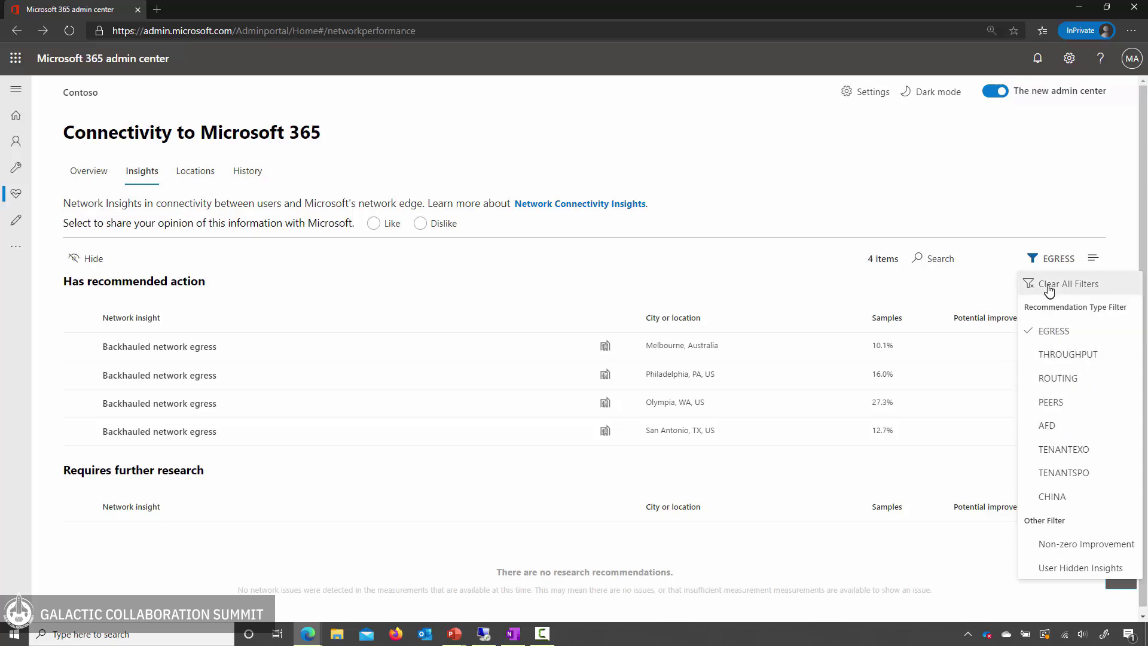
{"action": "left_click", "coordinate": [1047, 289]}
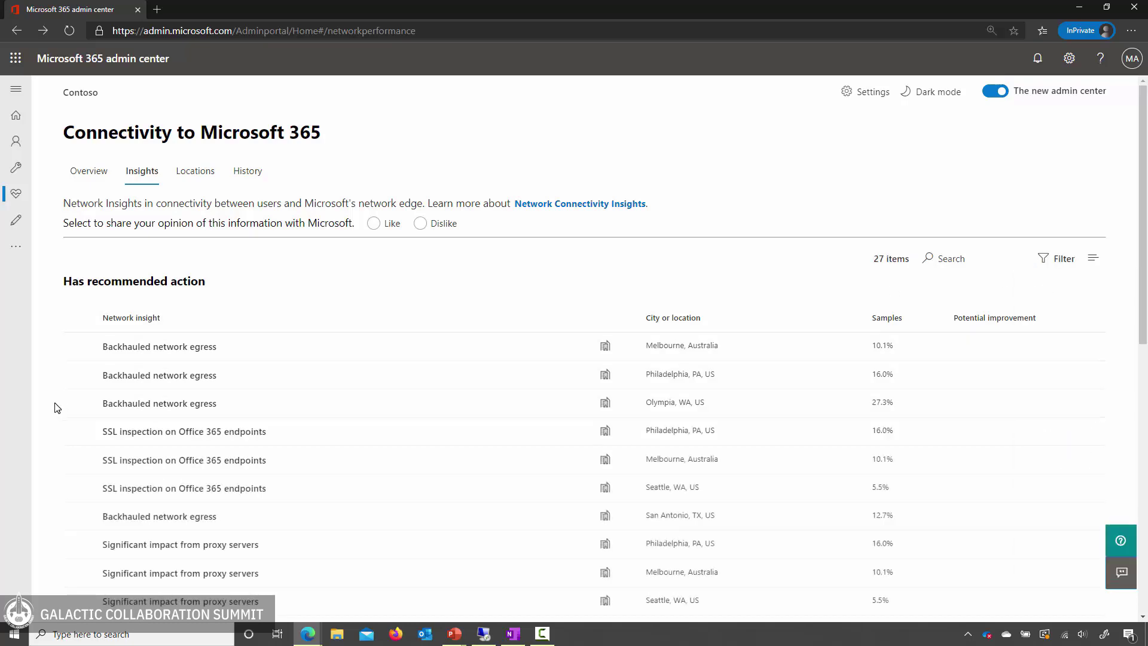
{"action": "scroll", "coordinate": [54, 412], "scroll_direction": "down", "scroll_amount": 8}
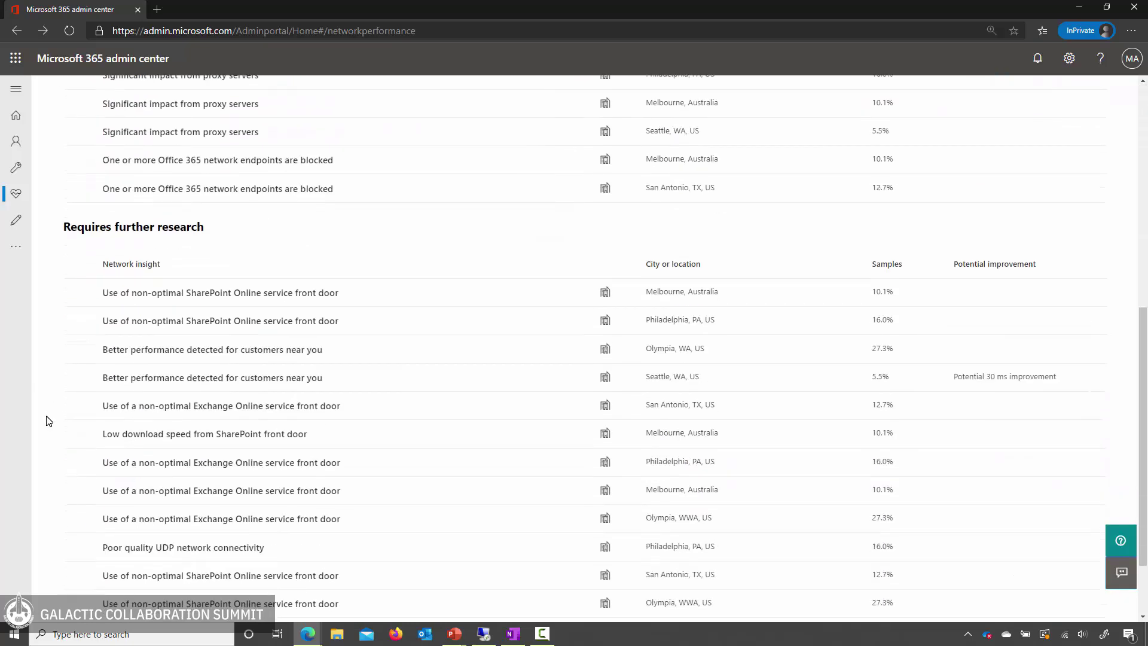
{"action": "scroll", "coordinate": [49, 421], "scroll_direction": "down", "scroll_amount": 1}
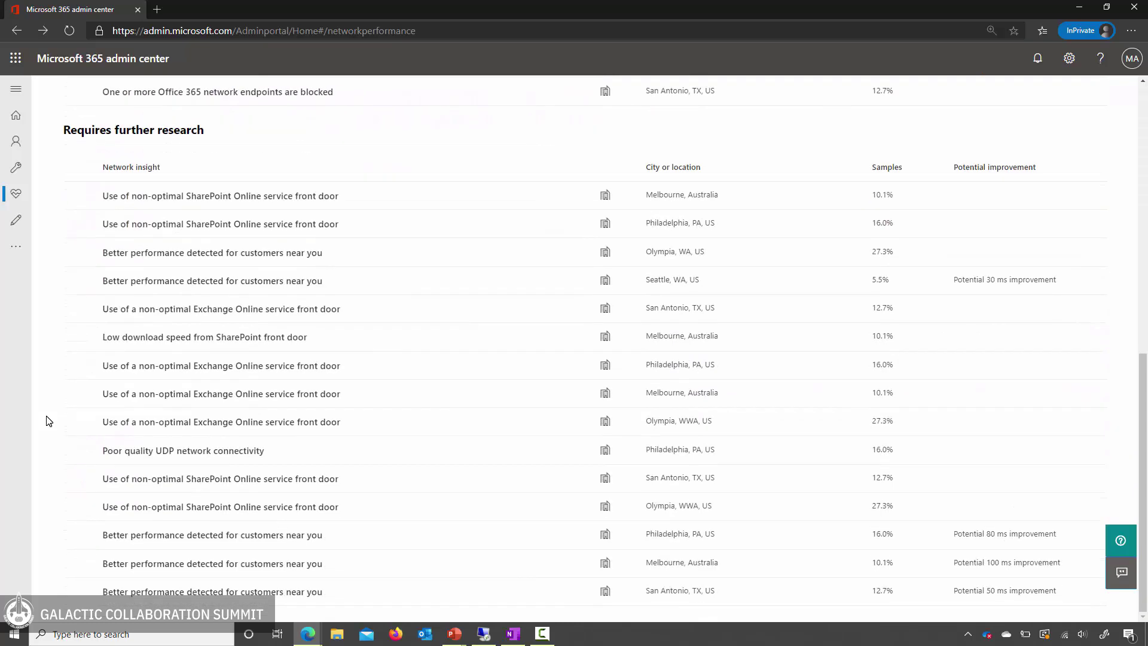
{"action": "scroll", "coordinate": [49, 421], "scroll_direction": "up", "scroll_amount": 10}
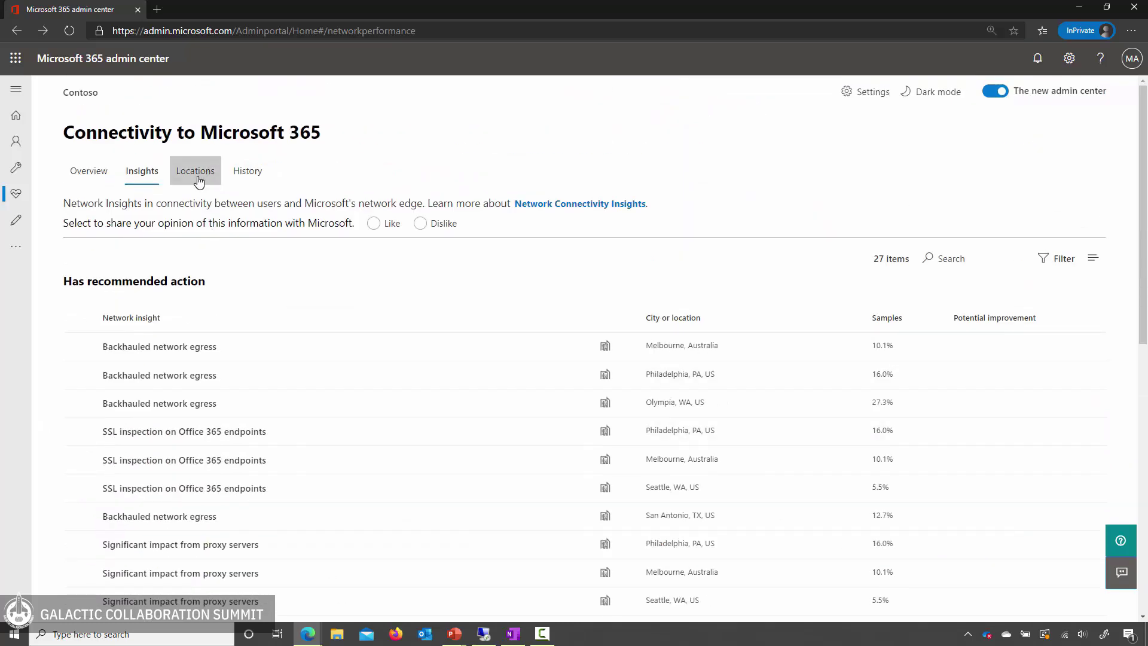
Sort office locations by Samples, highest first, then open the History tab
{"action": "left_click", "coordinate": [198, 175]}
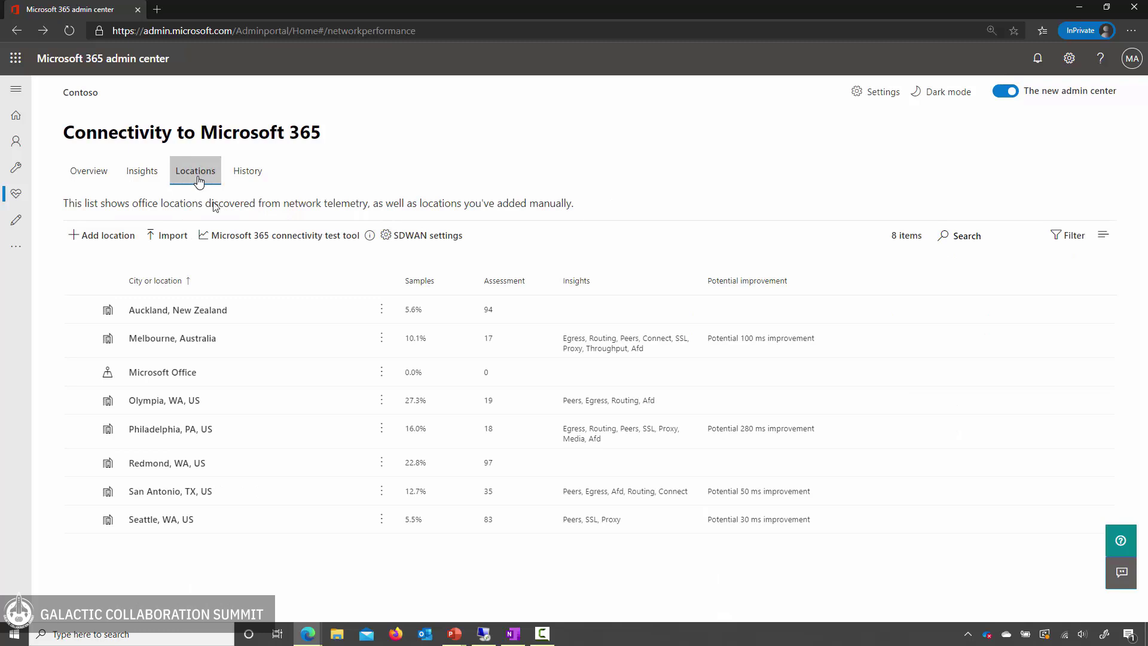
{"action": "left_click", "coordinate": [415, 285]}
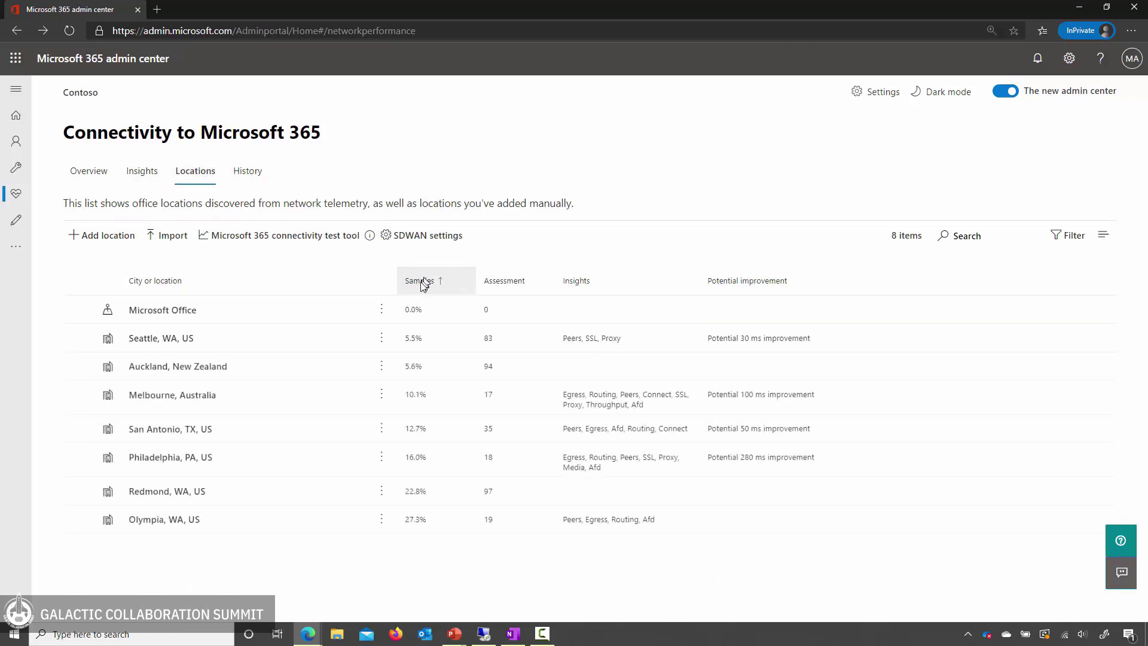
{"action": "left_click", "coordinate": [413, 286]}
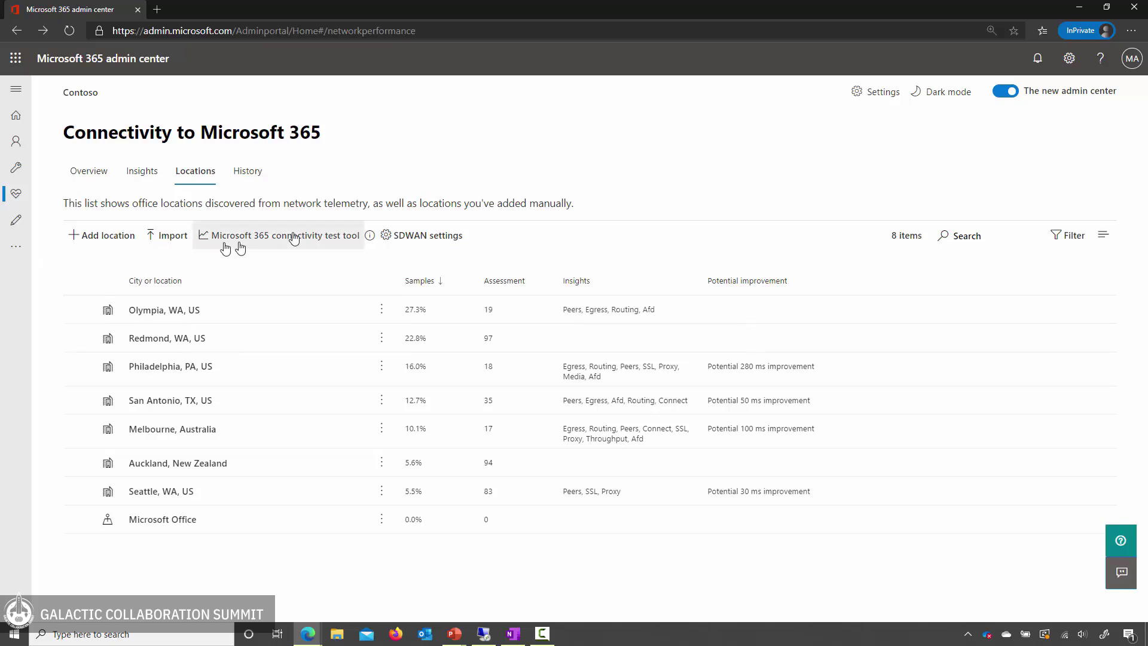
{"action": "left_click", "coordinate": [250, 172]}
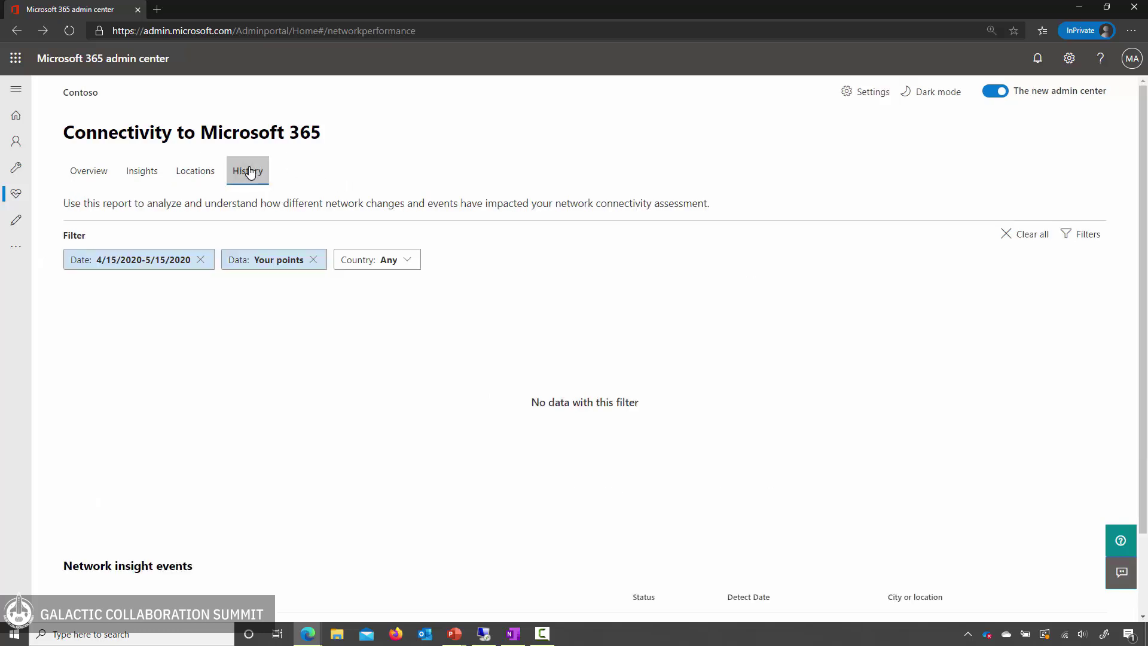
Set the connectivity history to 90 days, filtered to USA and TX locations
{"action": "left_click", "coordinate": [145, 258]}
{"action": "left_click", "coordinate": [111, 333]}
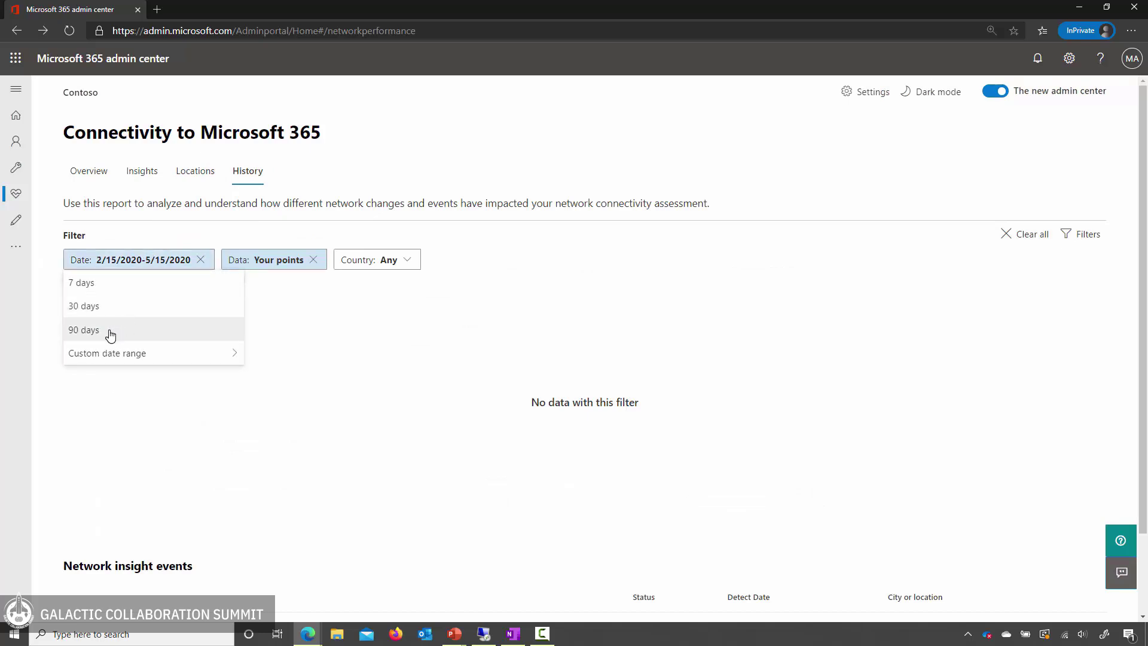
{"action": "left_click", "coordinate": [274, 328]}
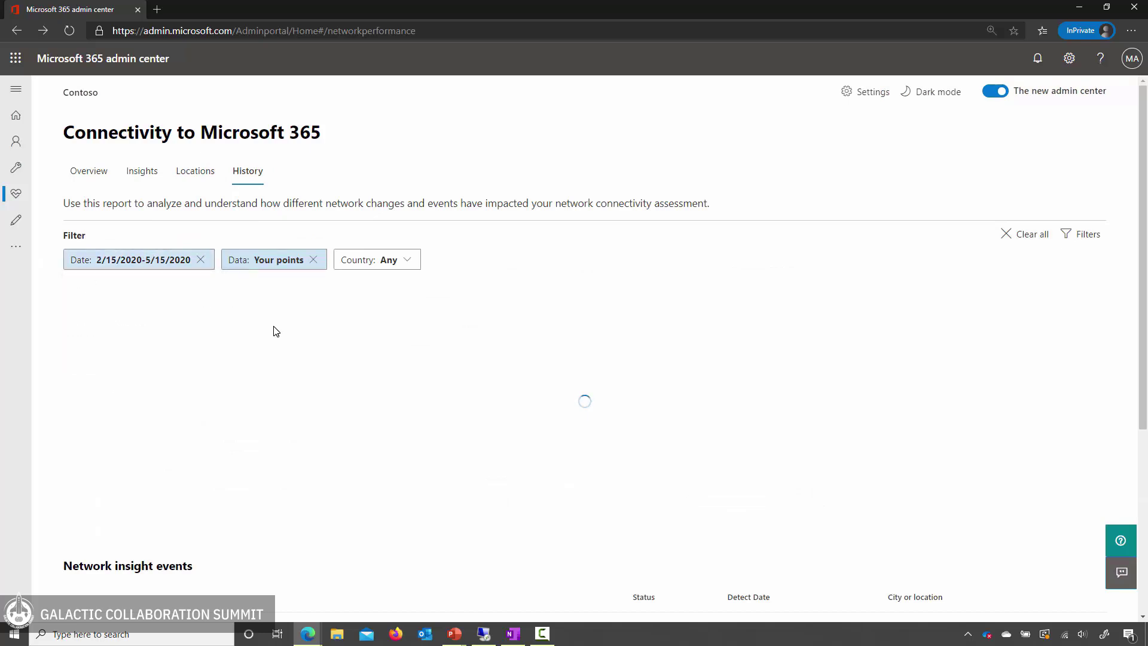
{"action": "left_click", "coordinate": [375, 262]}
{"action": "left_click", "coordinate": [347, 337]}
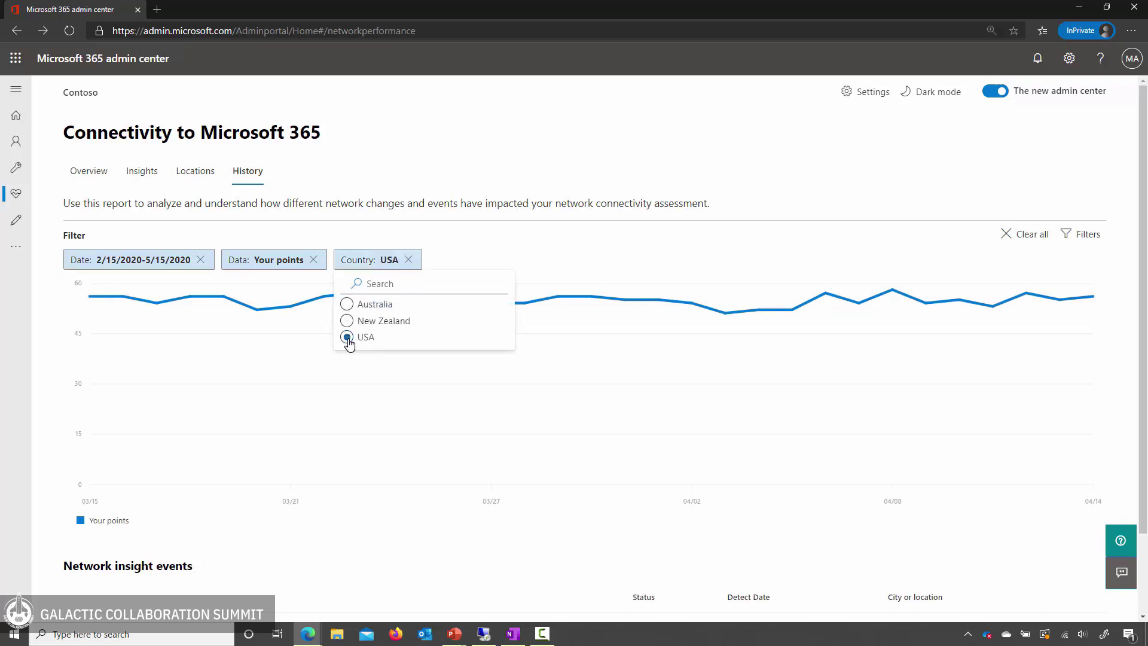
{"action": "left_click", "coordinate": [470, 267]}
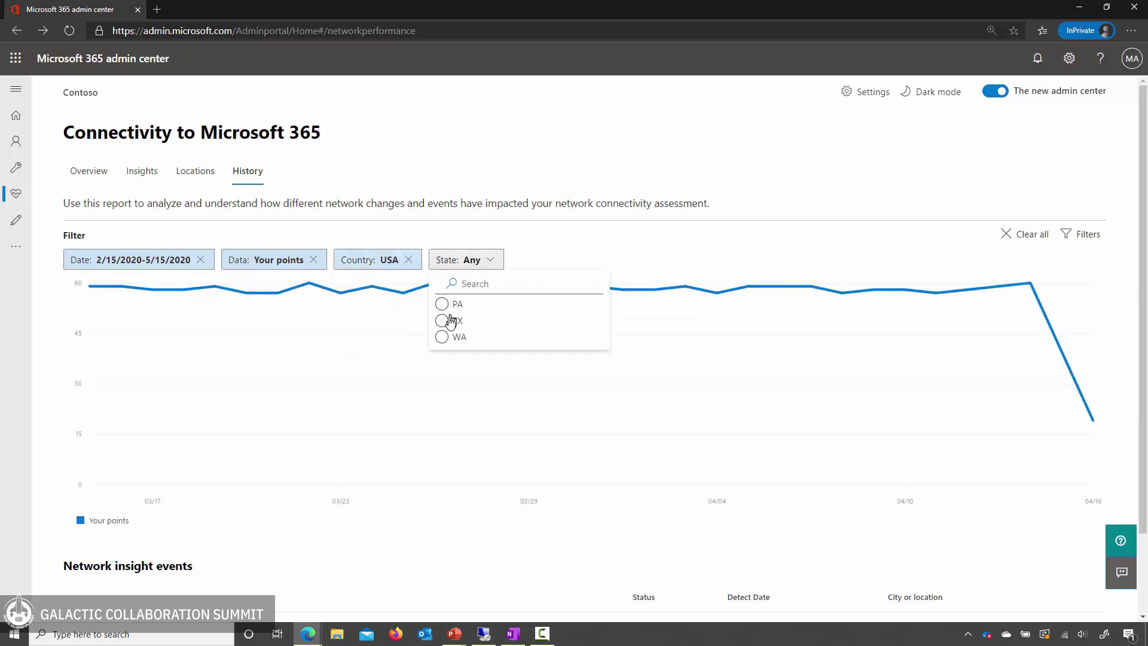
{"action": "left_click", "coordinate": [444, 321]}
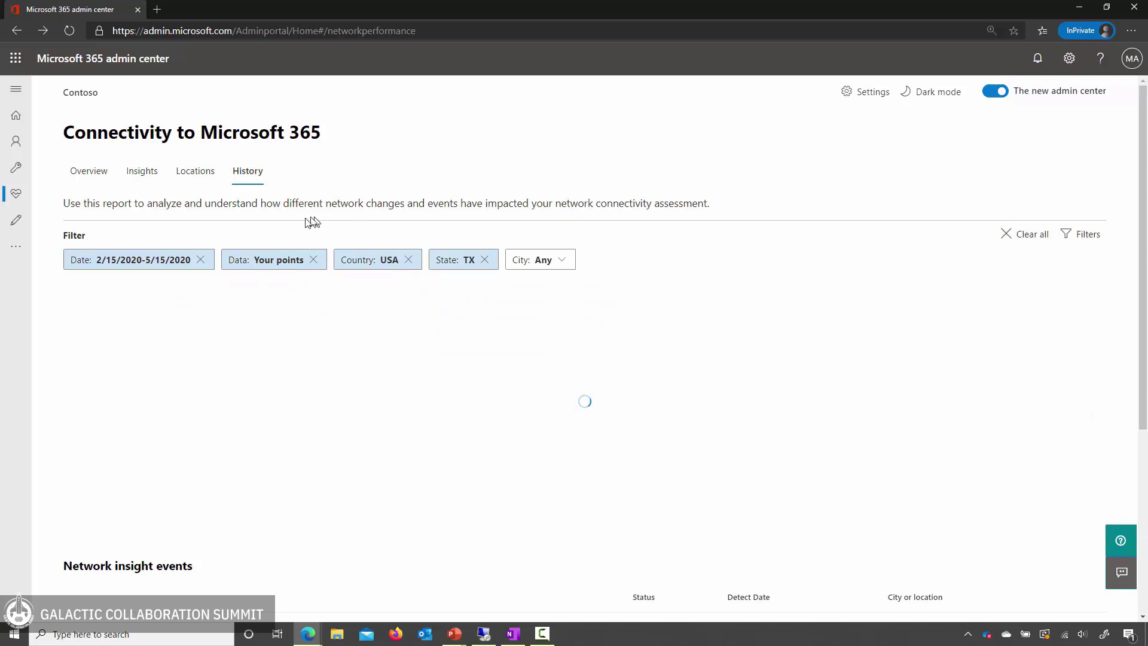
Chart SharePoint download speed (MBps) instead of Your points, then return to Overview
{"action": "left_click", "coordinate": [280, 259]}
{"action": "left_click", "coordinate": [234, 365]}
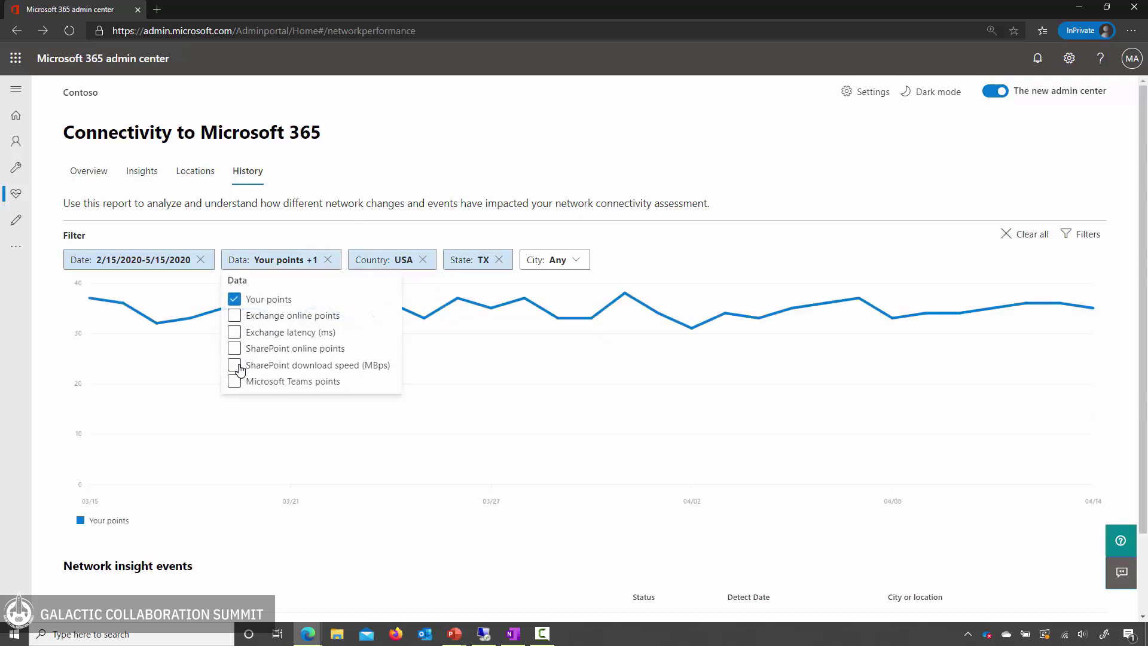
{"action": "left_click", "coordinate": [234, 299]}
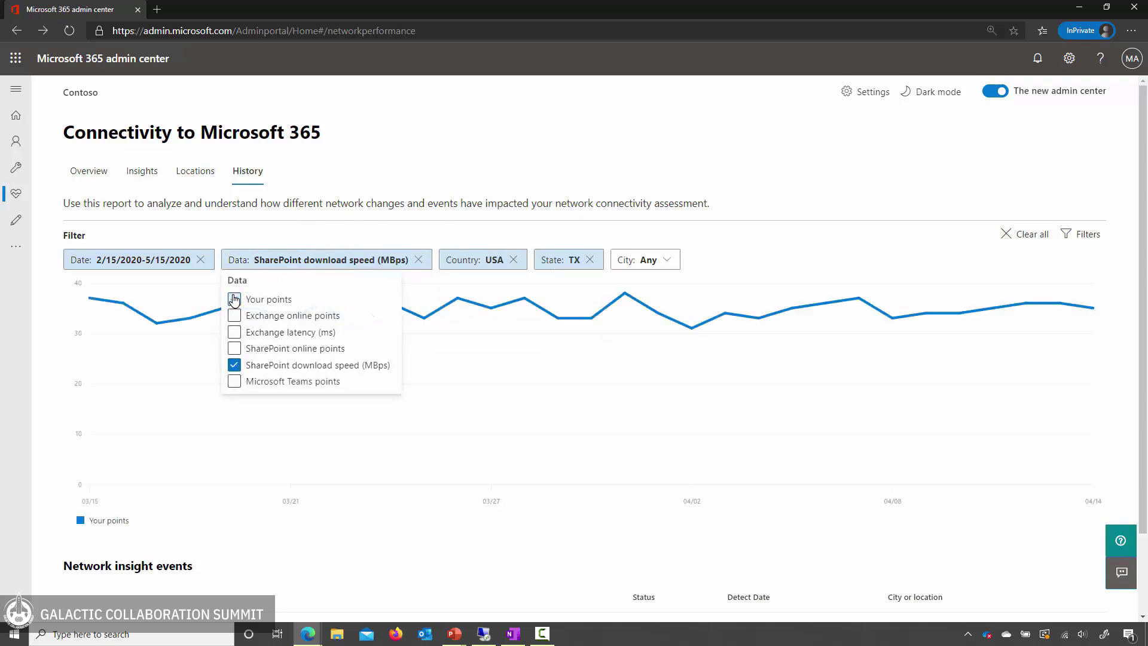
{"action": "left_click", "coordinate": [443, 220]}
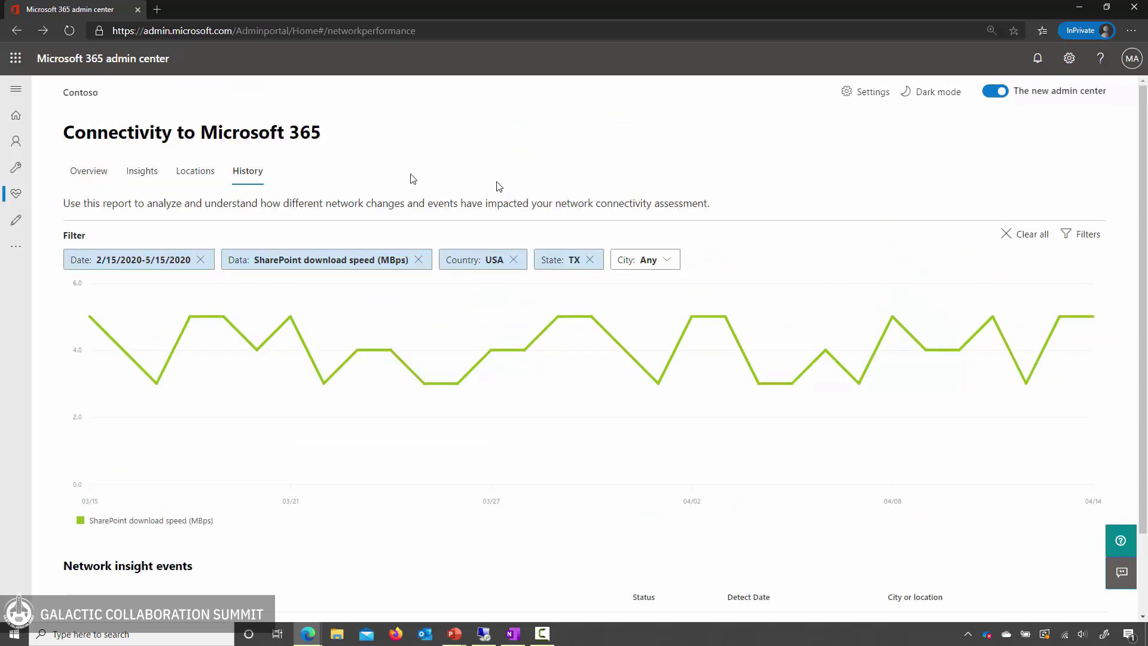
{"action": "left_click", "coordinate": [78, 175]}
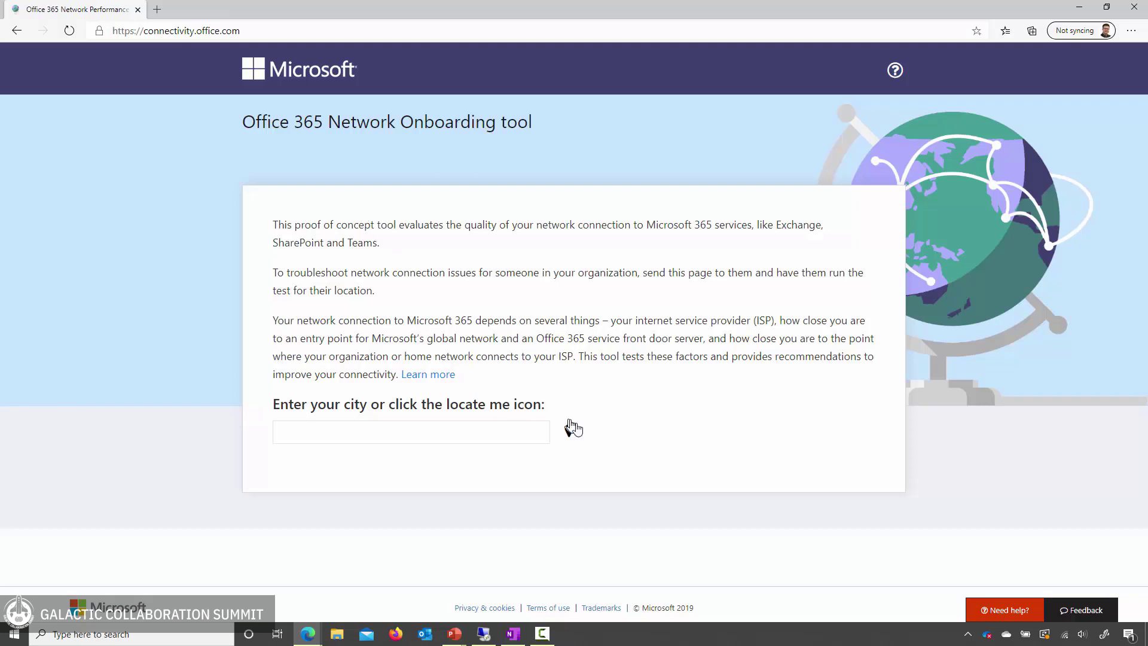
Test connectivity from Redmond, Washington, United States and view the Results and impact map
{"action": "left_click", "coordinate": [495, 434]}
{"action": "type", "text": "redmo"}
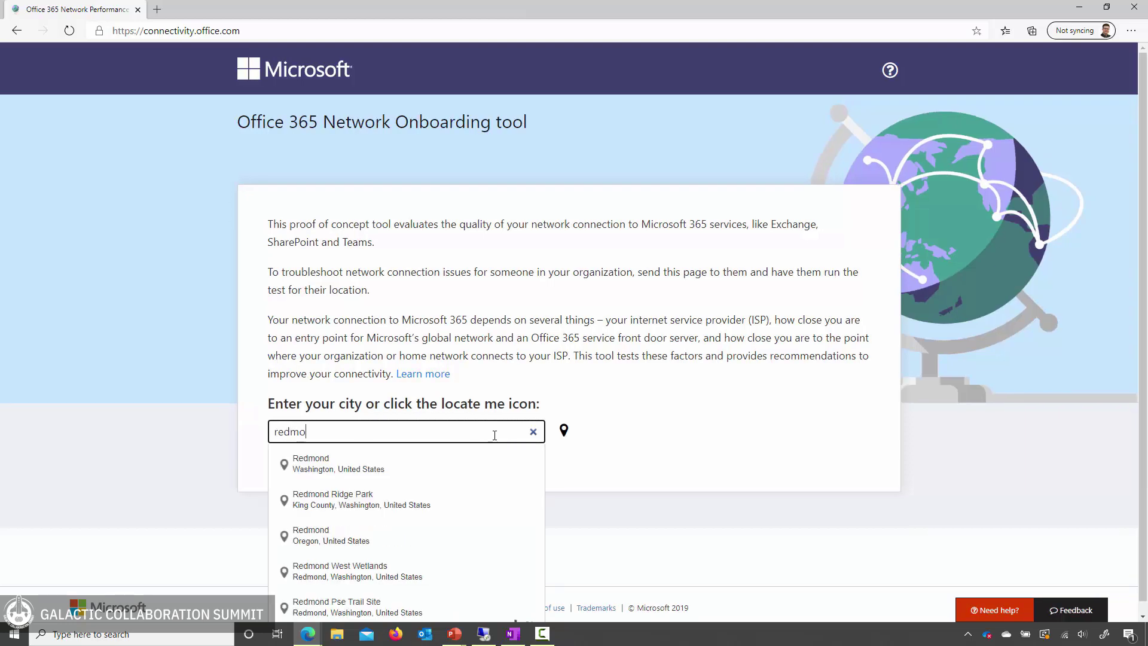
{"action": "left_click", "coordinate": [400, 466]}
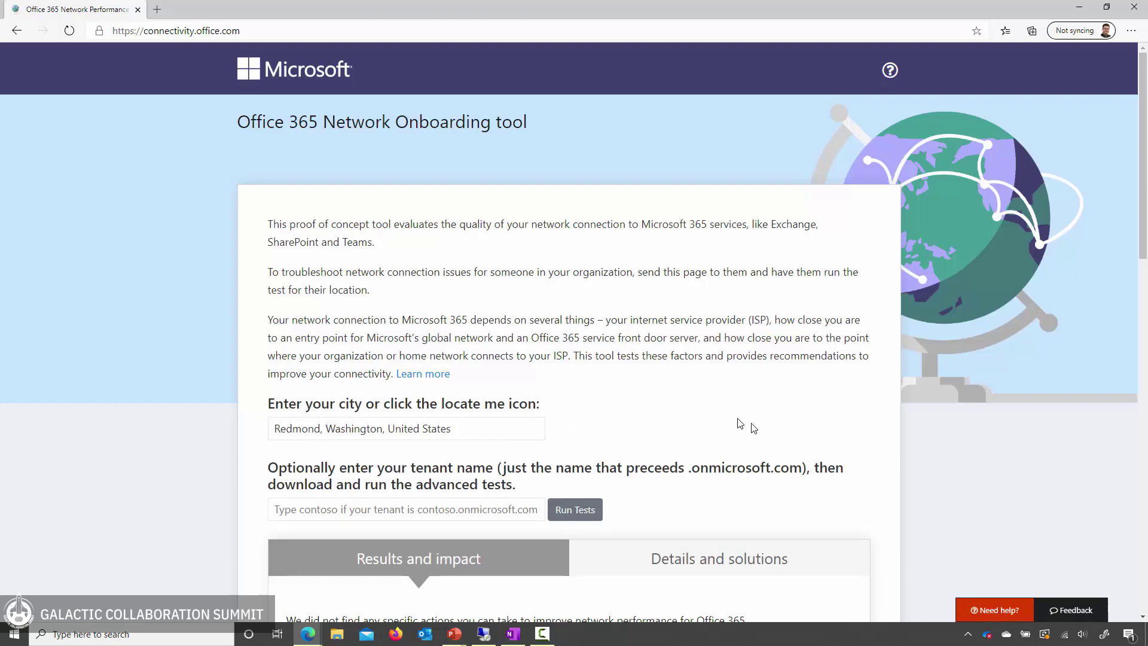
{"action": "scroll", "coordinate": [902, 366], "scroll_direction": "down", "scroll_amount": 2}
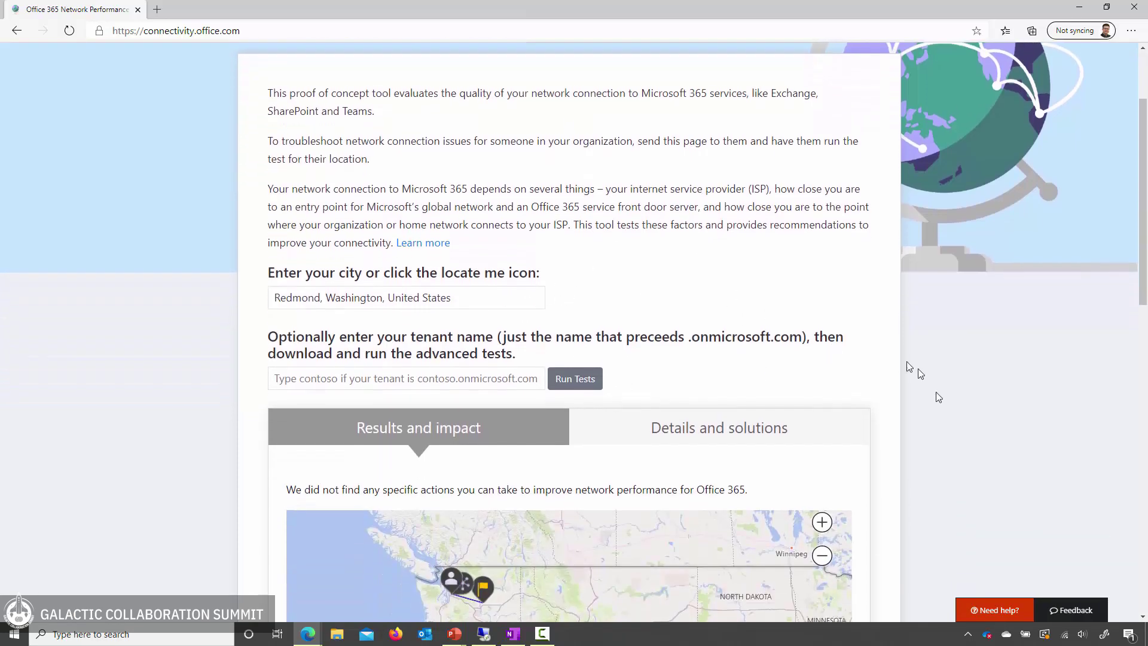
{"action": "scroll", "coordinate": [947, 422], "scroll_direction": "down", "scroll_amount": 2}
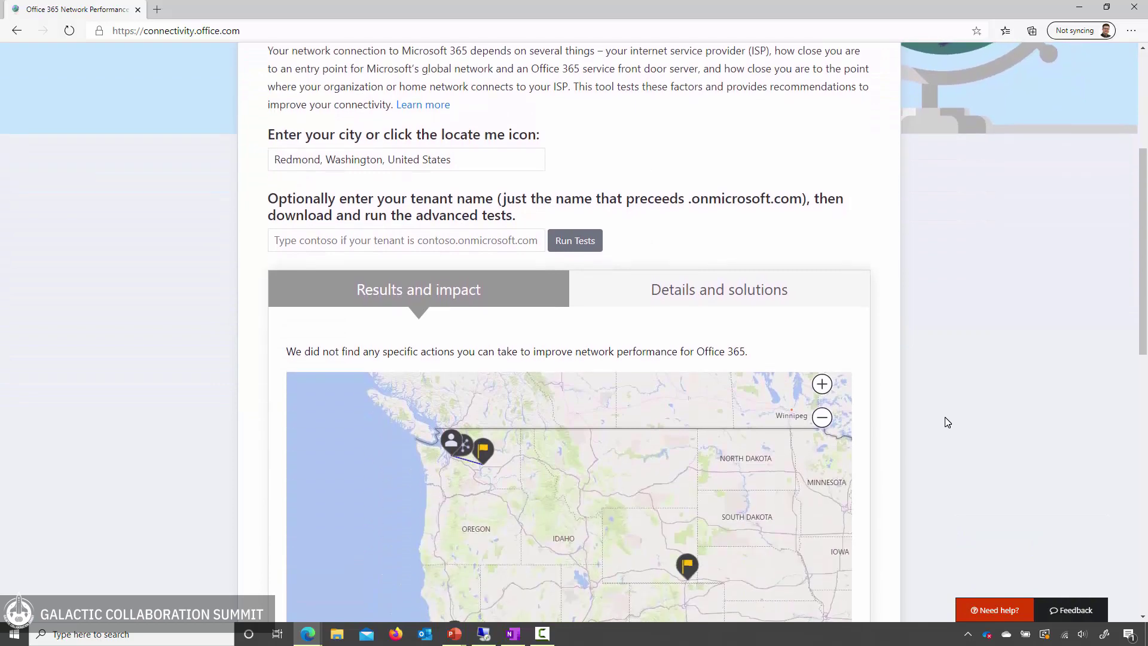
{"action": "scroll", "coordinate": [936, 409], "scroll_direction": "down", "scroll_amount": 2}
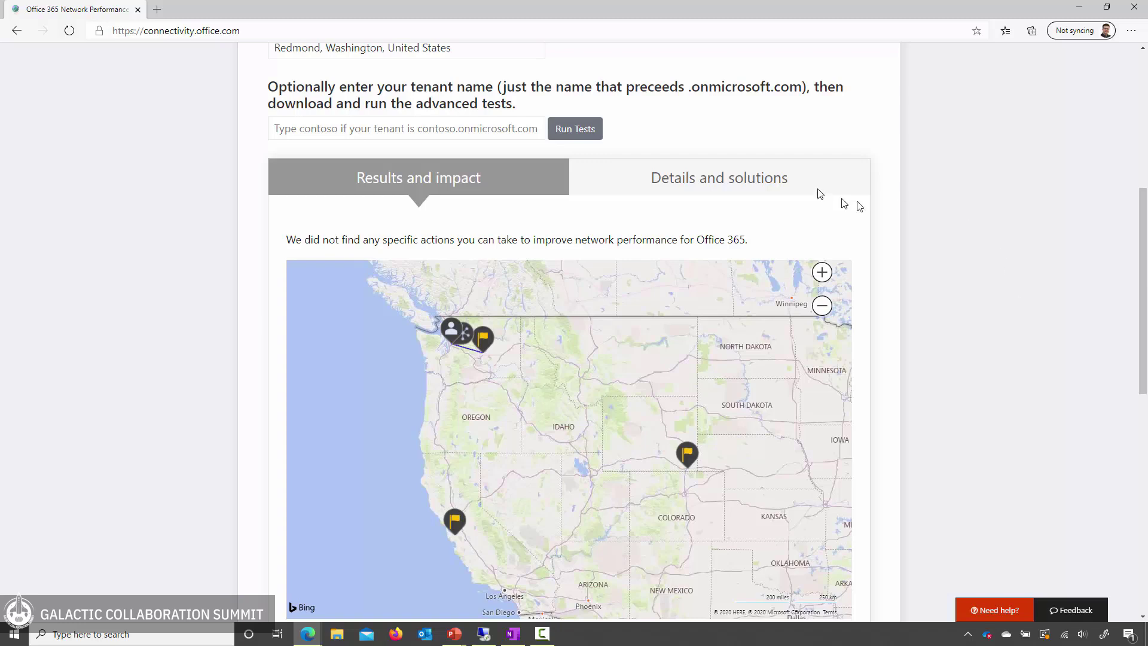
Download and launch the advanced network tests, moving their window aside
{"action": "left_click", "coordinate": [577, 136]}
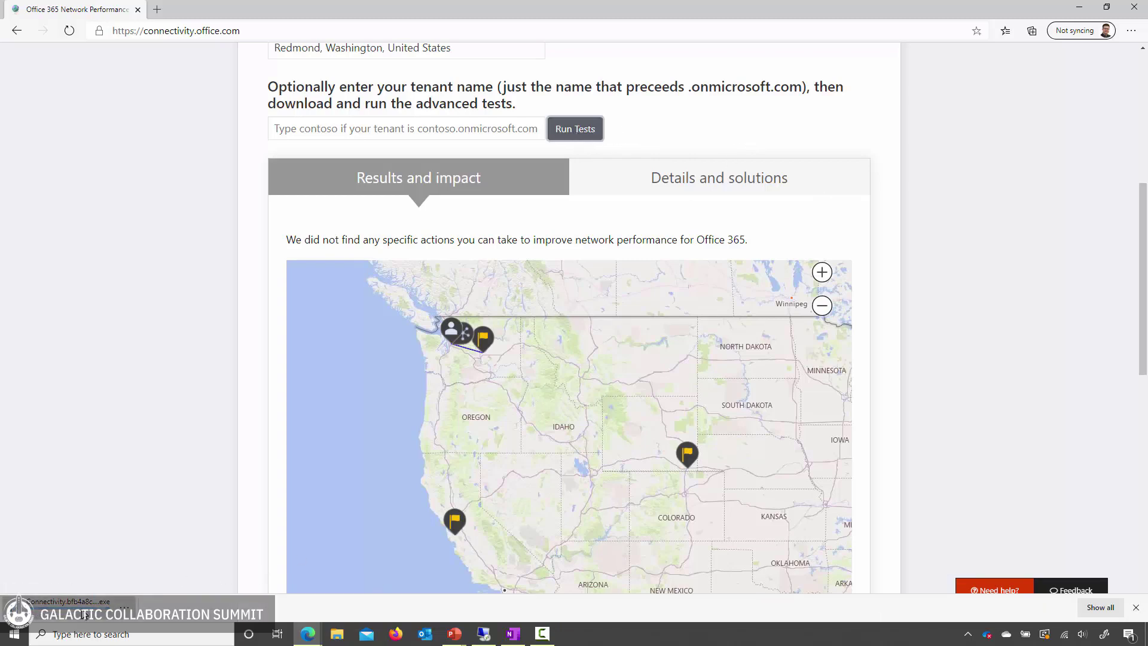
{"action": "left_click", "coordinate": [85, 614]}
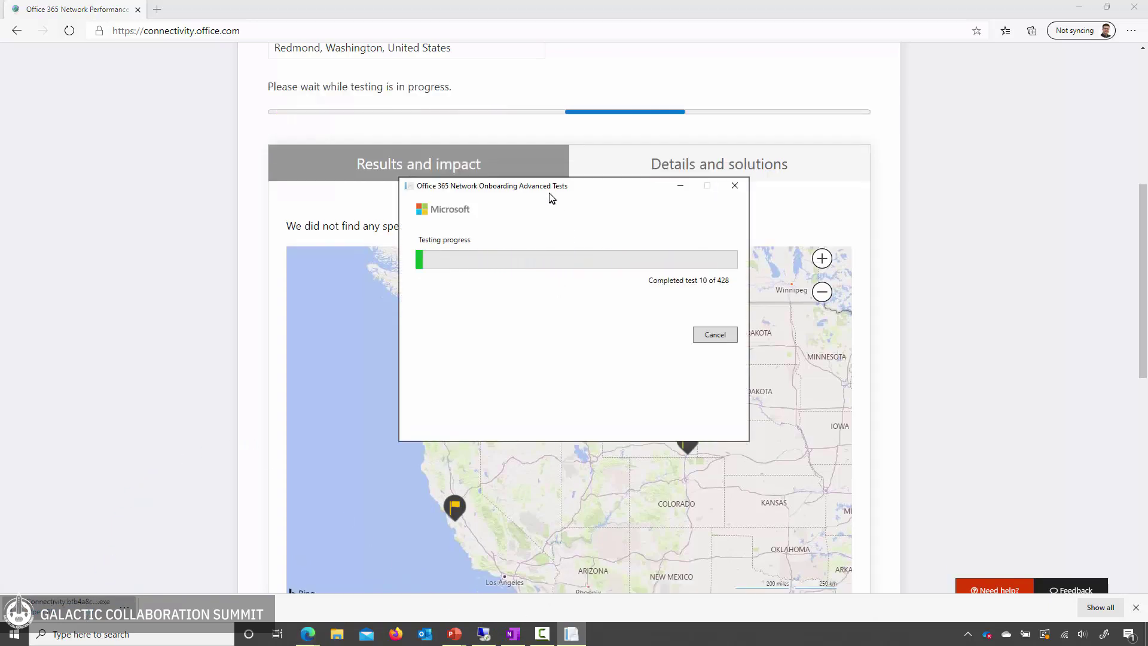
{"action": "left_click_drag", "start_coordinate": [550, 193], "coordinate": [920, 169]}
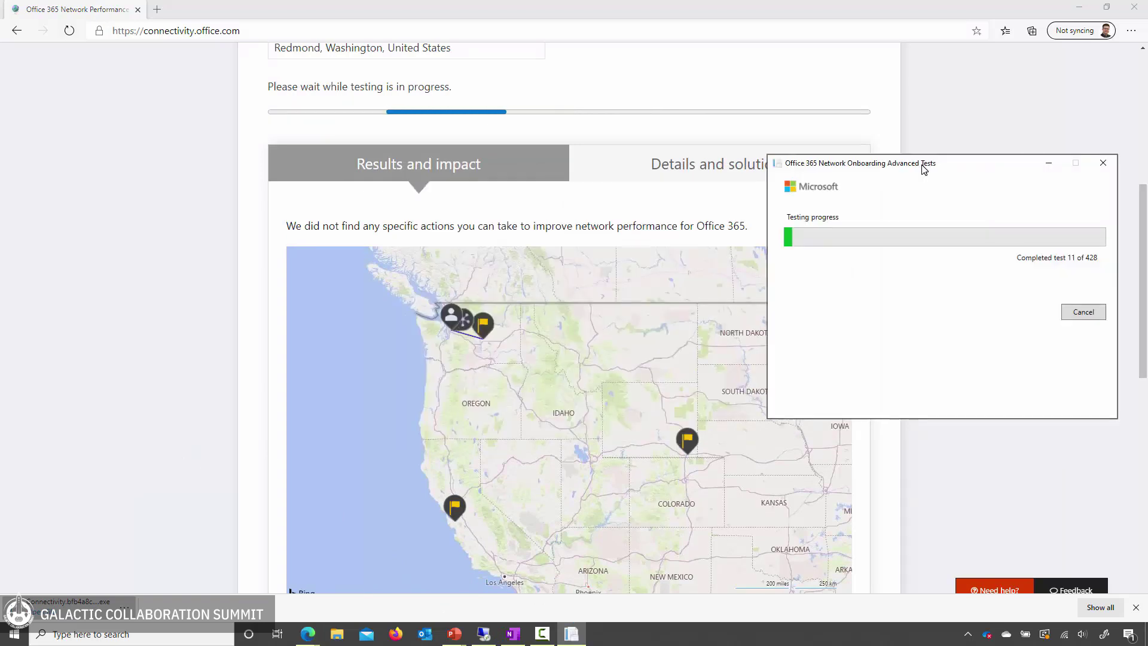
Check Details and solutions, then return to the Results and impact map
{"action": "left_click", "coordinate": [718, 163]}
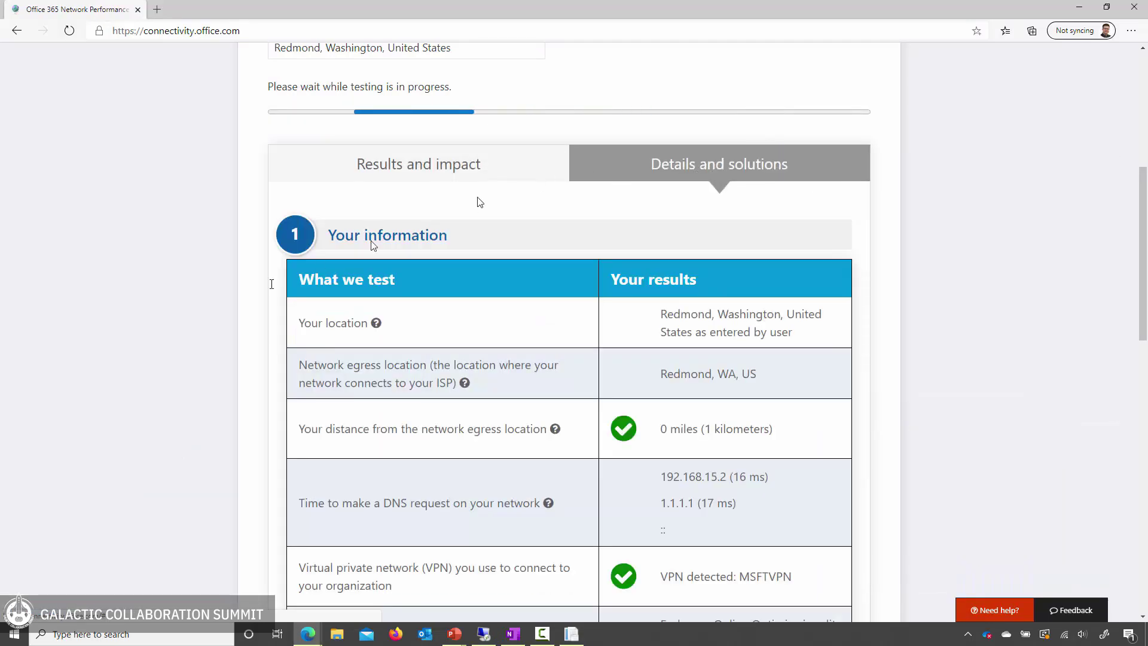
{"action": "scroll", "coordinate": [149, 326], "scroll_direction": "down", "scroll_amount": 2}
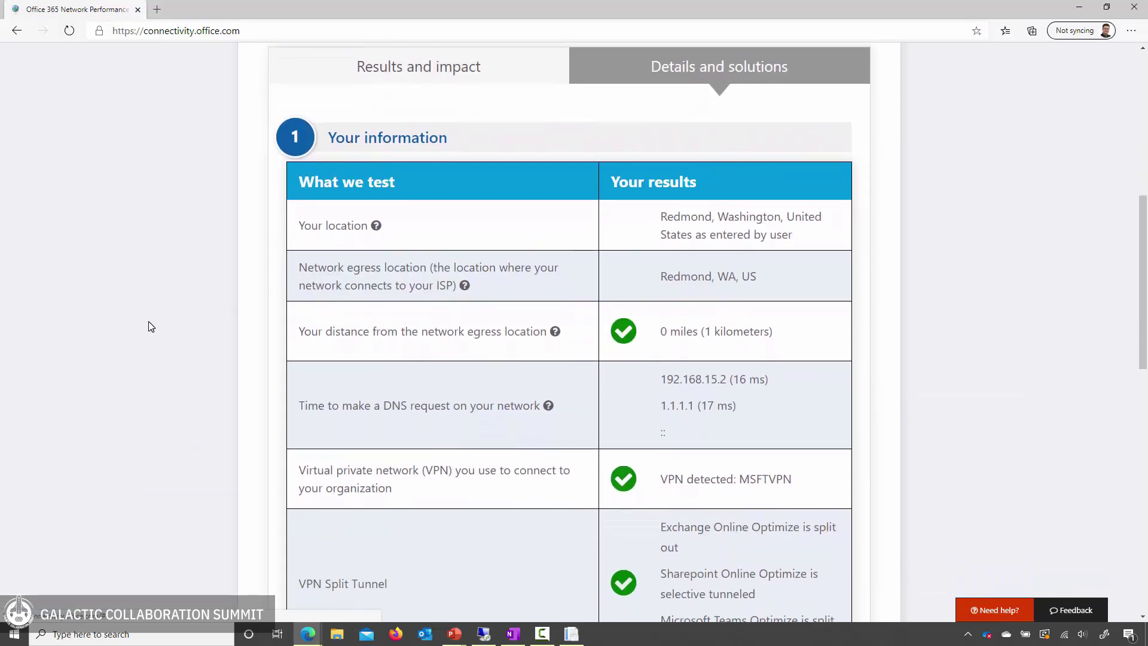
{"action": "left_click", "coordinate": [405, 67]}
{"action": "scroll", "coordinate": [159, 308], "scroll_direction": "down", "scroll_amount": 8}
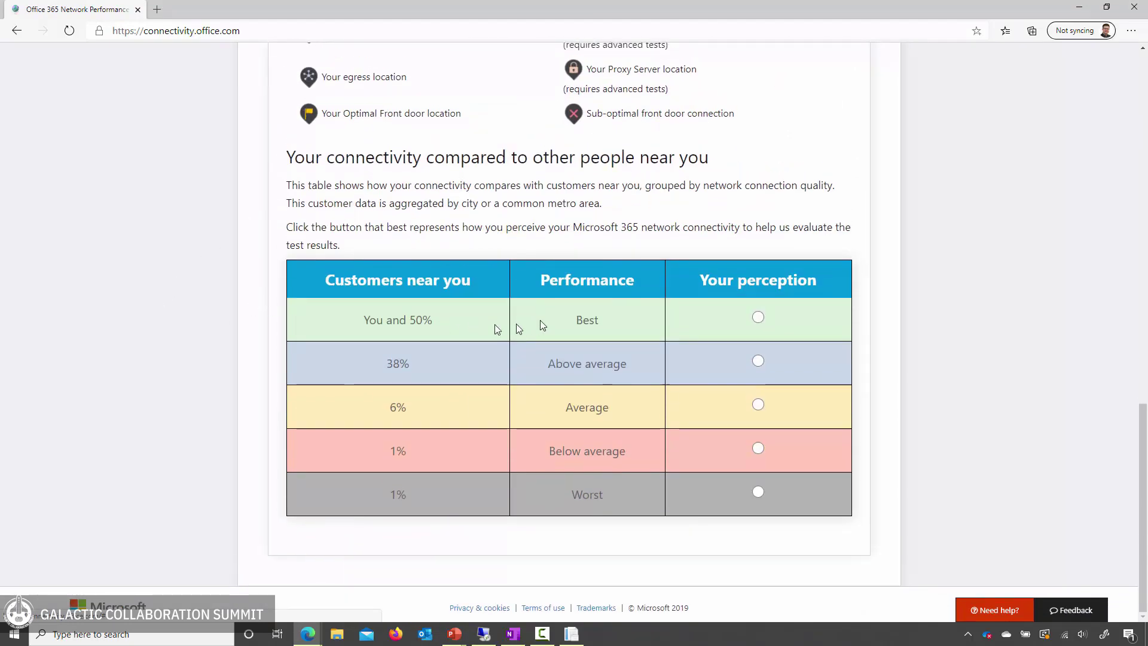
{"action": "scroll", "coordinate": [215, 264], "scroll_direction": "up", "scroll_amount": 8}
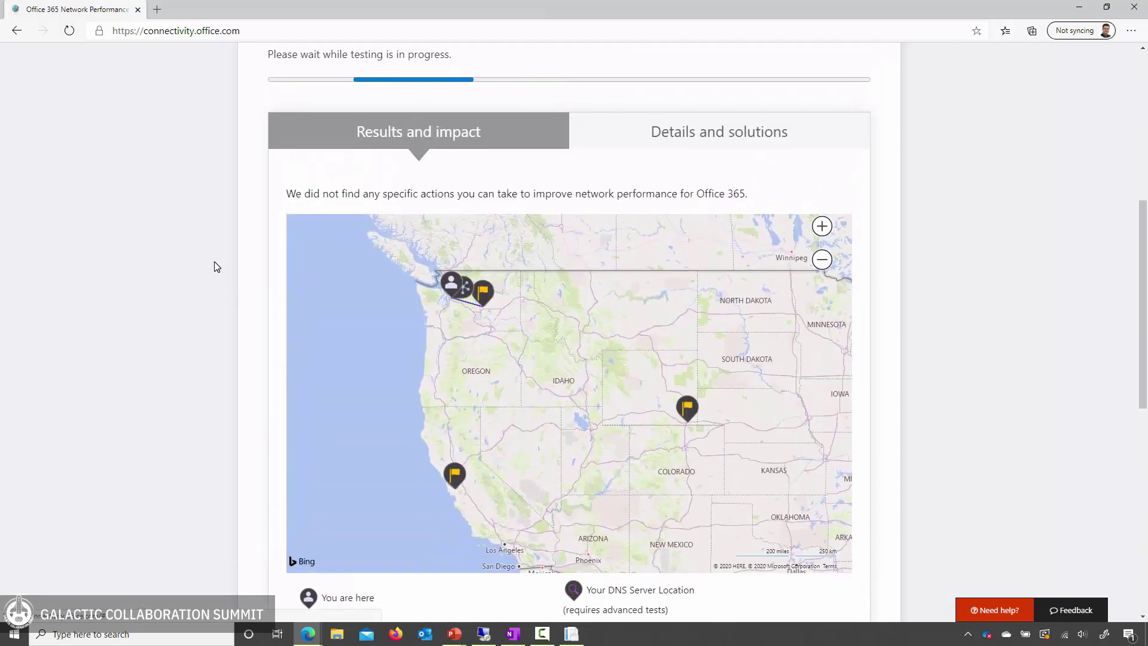
Open Redmond's Details and solutions tab and scroll through the location, DNS, proxy, VPN and split-tunnel results
{"action": "left_click", "coordinate": [731, 152]}
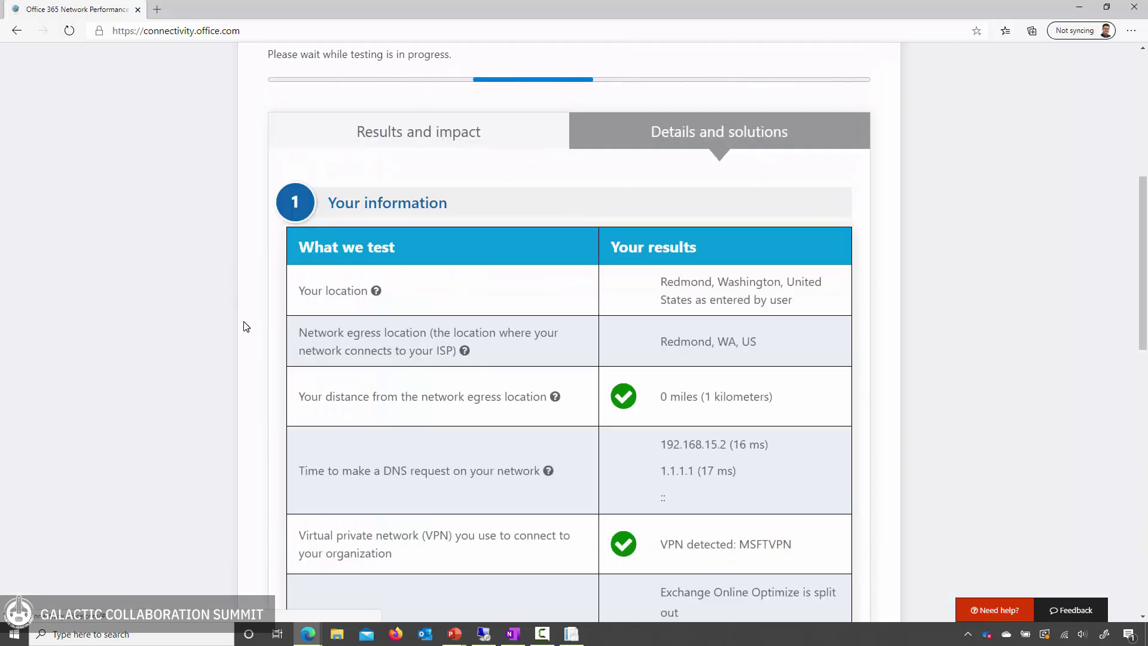
{"action": "scroll", "coordinate": [245, 326], "scroll_direction": "down", "scroll_amount": 2}
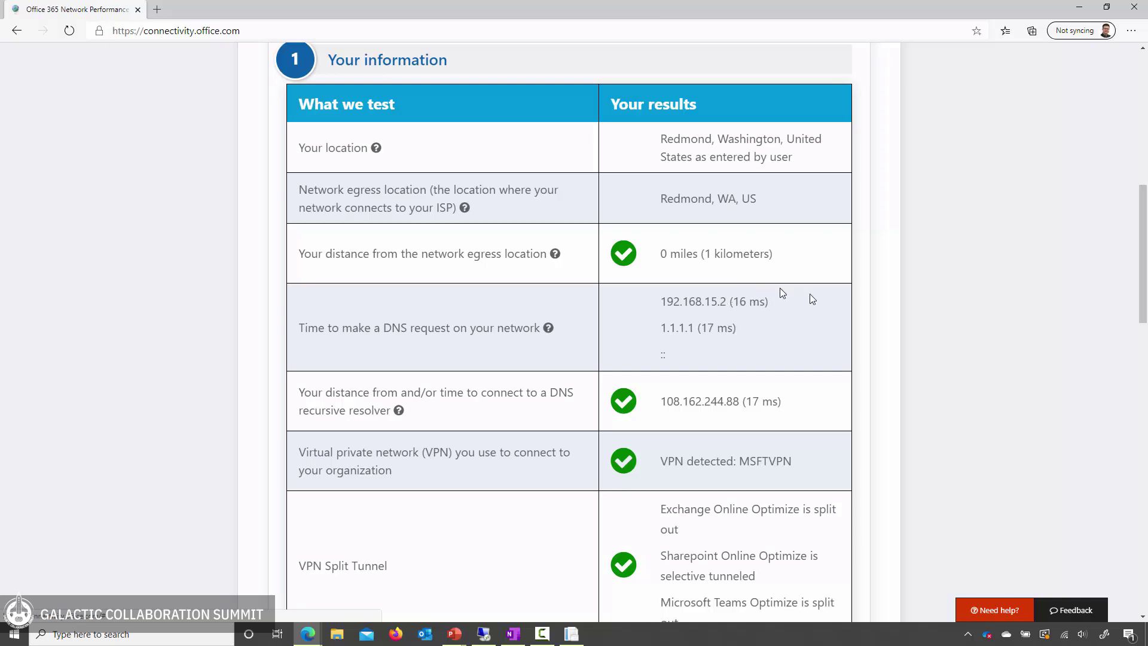
{"action": "scroll", "coordinate": [769, 357], "scroll_direction": "down", "scroll_amount": 2}
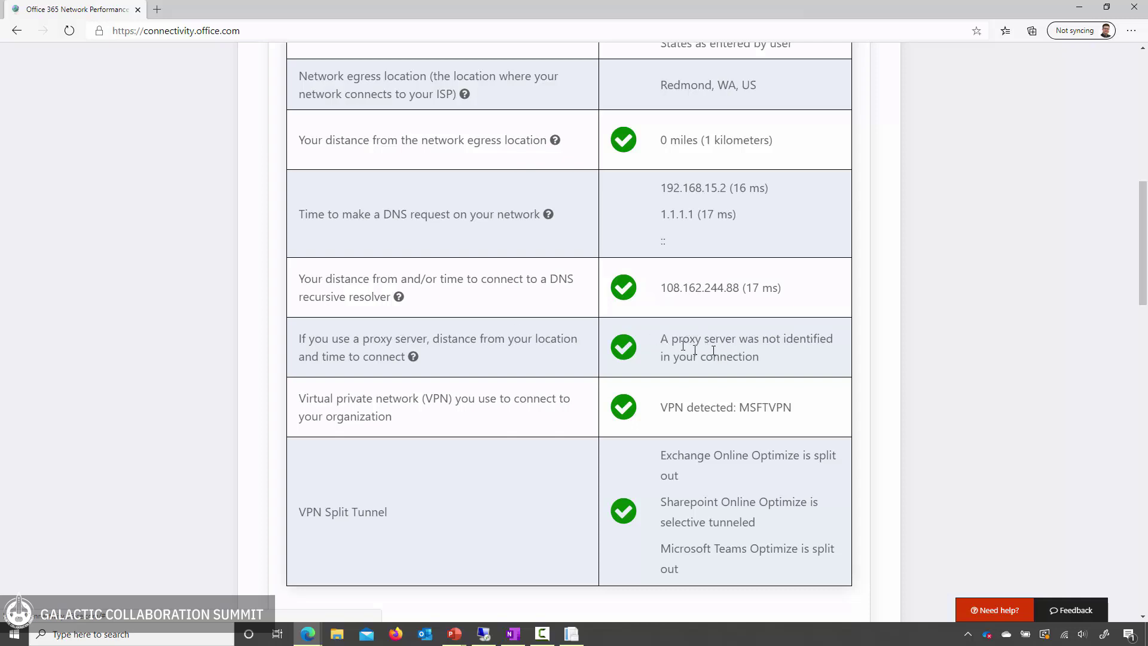
{"action": "scroll", "coordinate": [656, 334], "scroll_direction": "down", "scroll_amount": 1}
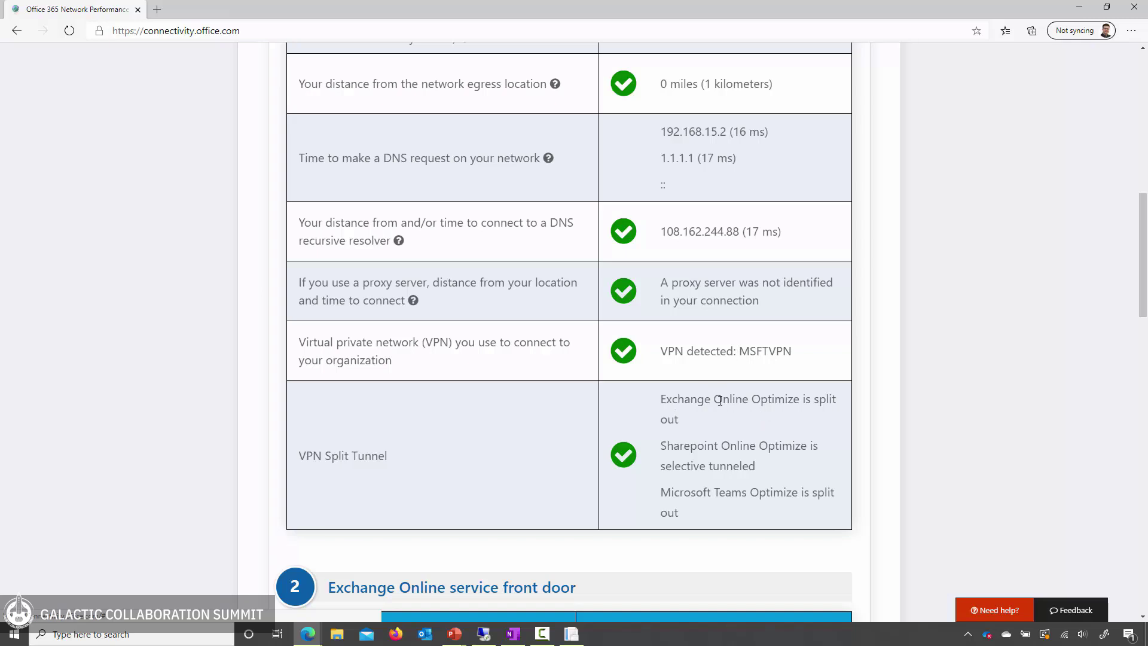
{"action": "scroll", "coordinate": [786, 411], "scroll_direction": "down", "scroll_amount": 1}
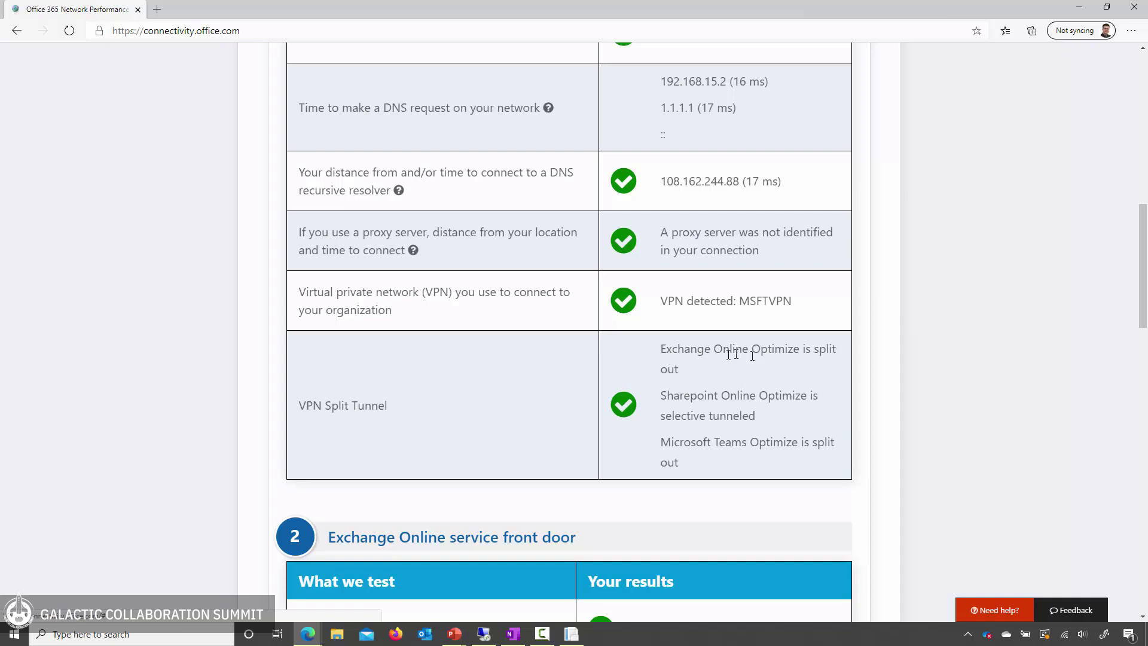
{"action": "scroll", "coordinate": [792, 390], "scroll_direction": "down", "scroll_amount": 1}
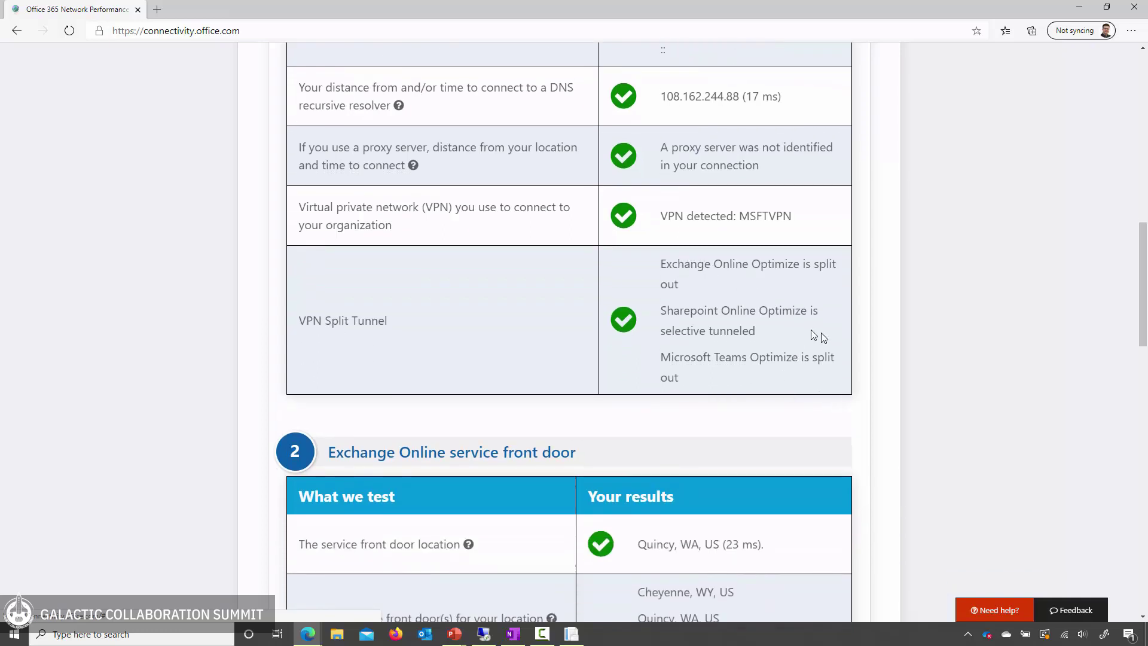
Scroll through the Exchange Online and SharePoint Online front door tables, including the 6.93 MBps download speed
{"action": "scroll", "coordinate": [924, 401], "scroll_direction": "down", "scroll_amount": 2}
{"action": "scroll", "coordinate": [923, 402], "scroll_direction": "down", "scroll_amount": 4}
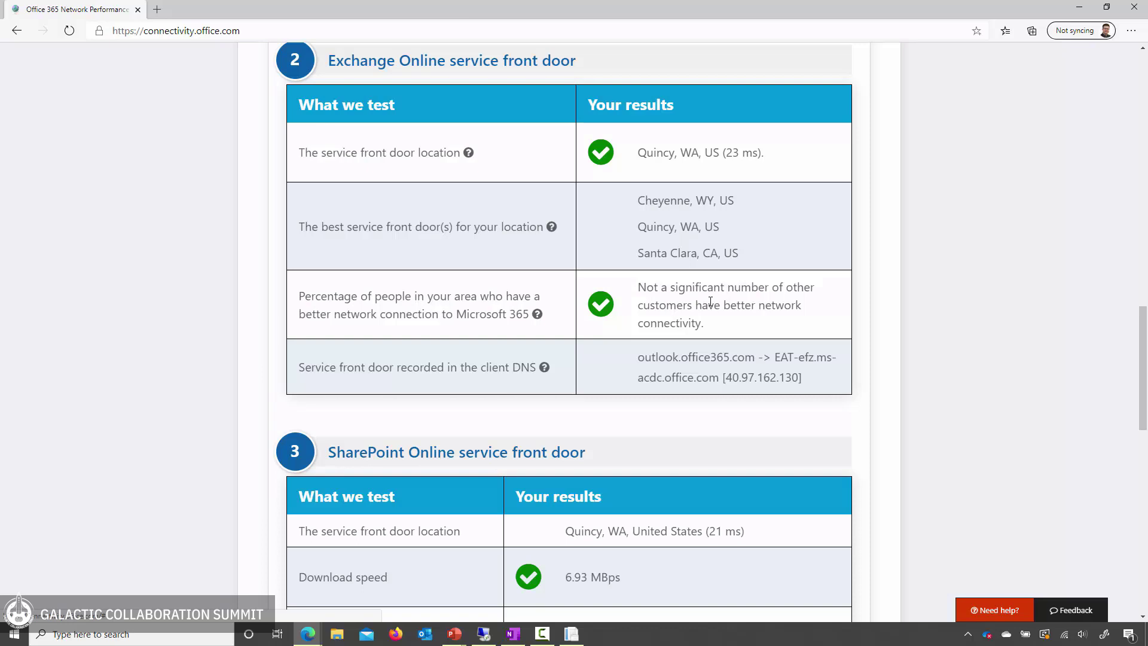
{"action": "scroll", "coordinate": [742, 289], "scroll_direction": "down", "scroll_amount": 1}
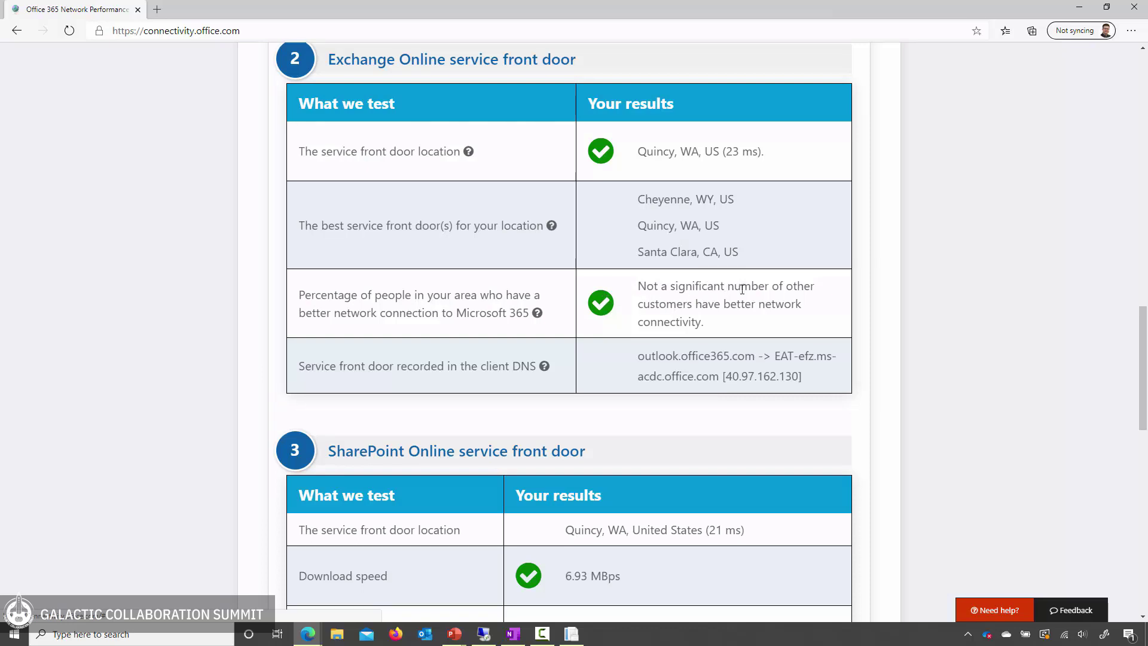
{"action": "scroll", "coordinate": [742, 289], "scroll_direction": "down", "scroll_amount": 2}
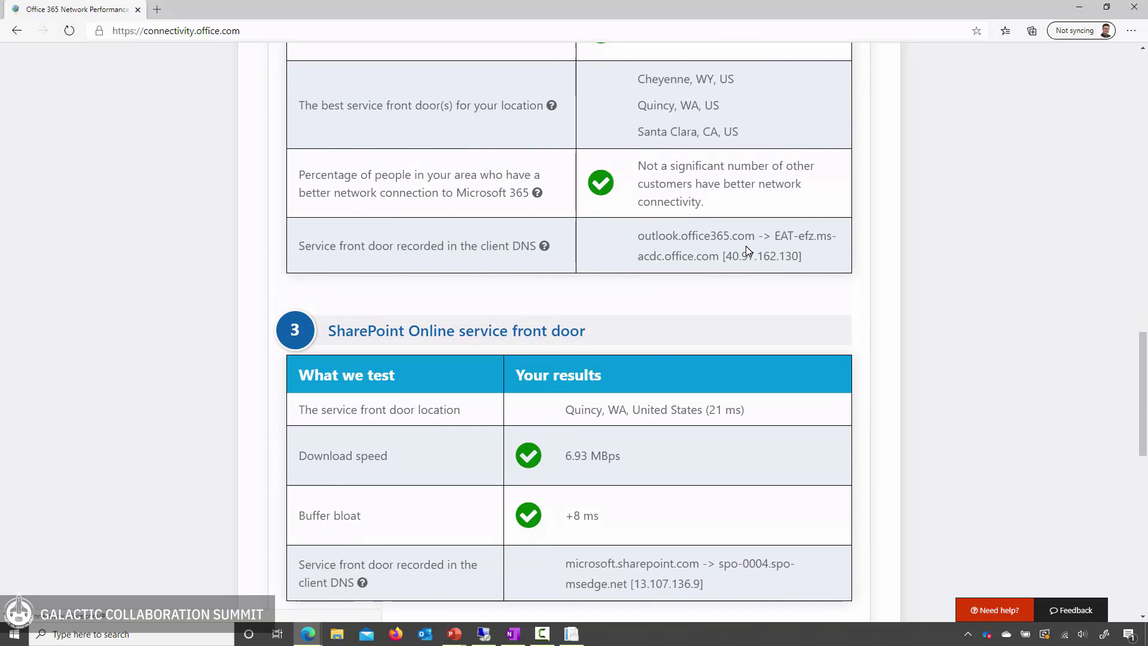
{"action": "scroll", "coordinate": [801, 250], "scroll_direction": "down", "scroll_amount": 5}
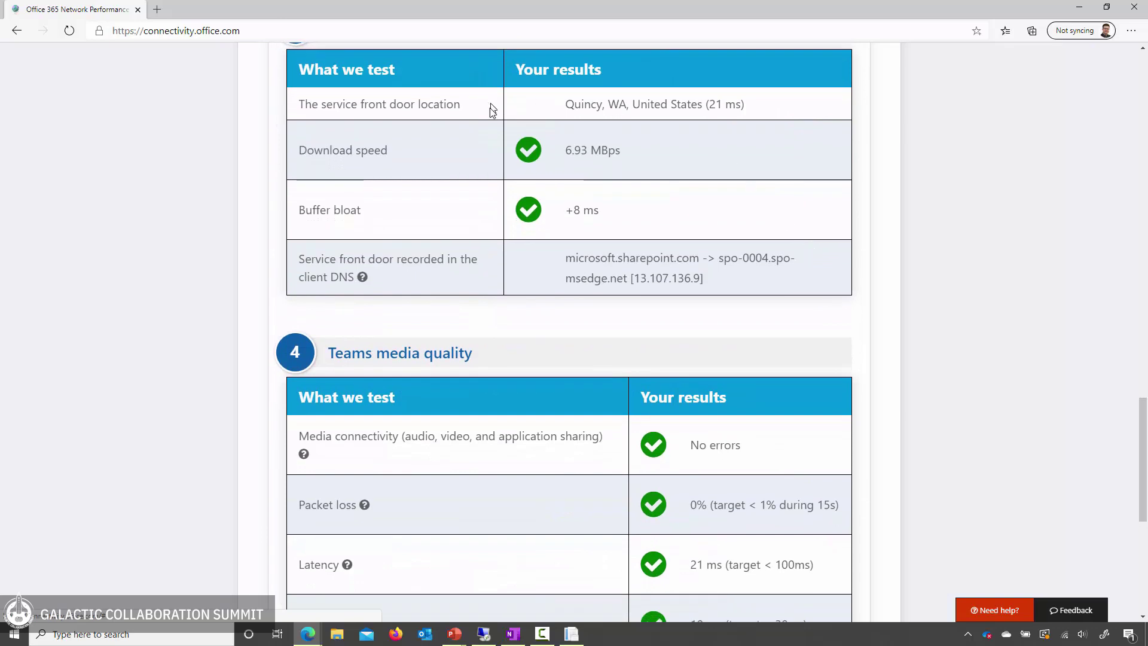
Scroll through the SharePoint Online and Teams media quality tables to the bottom of the Redmond results
{"action": "scroll", "coordinate": [491, 114], "scroll_direction": "up", "scroll_amount": 1}
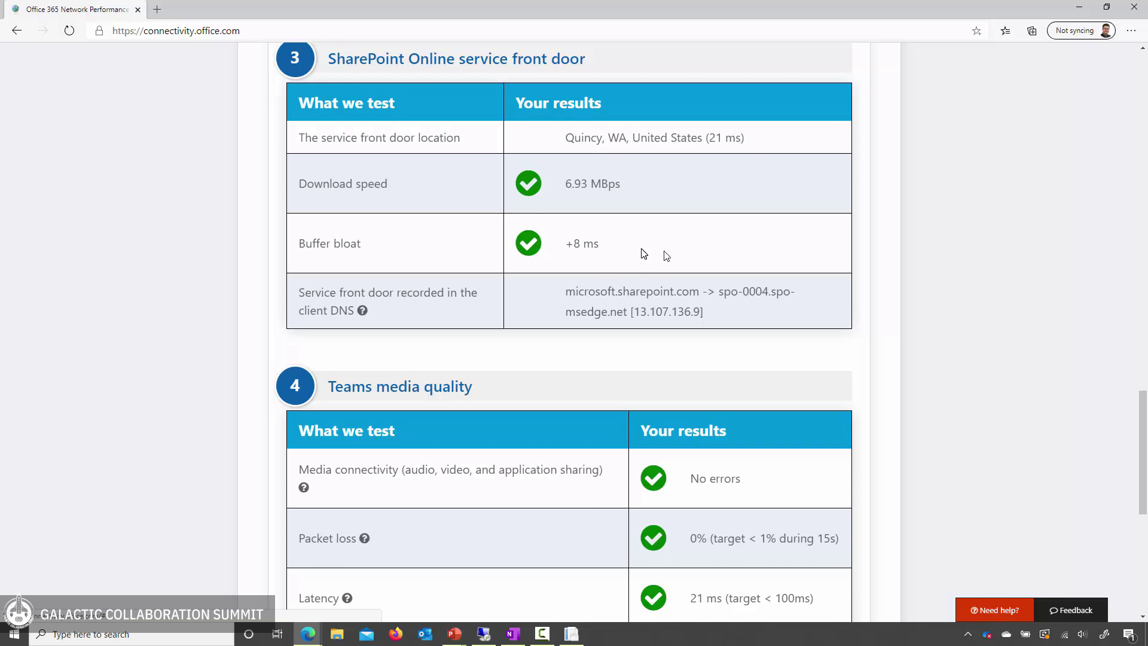
{"action": "scroll", "coordinate": [738, 303], "scroll_direction": "down", "scroll_amount": 5}
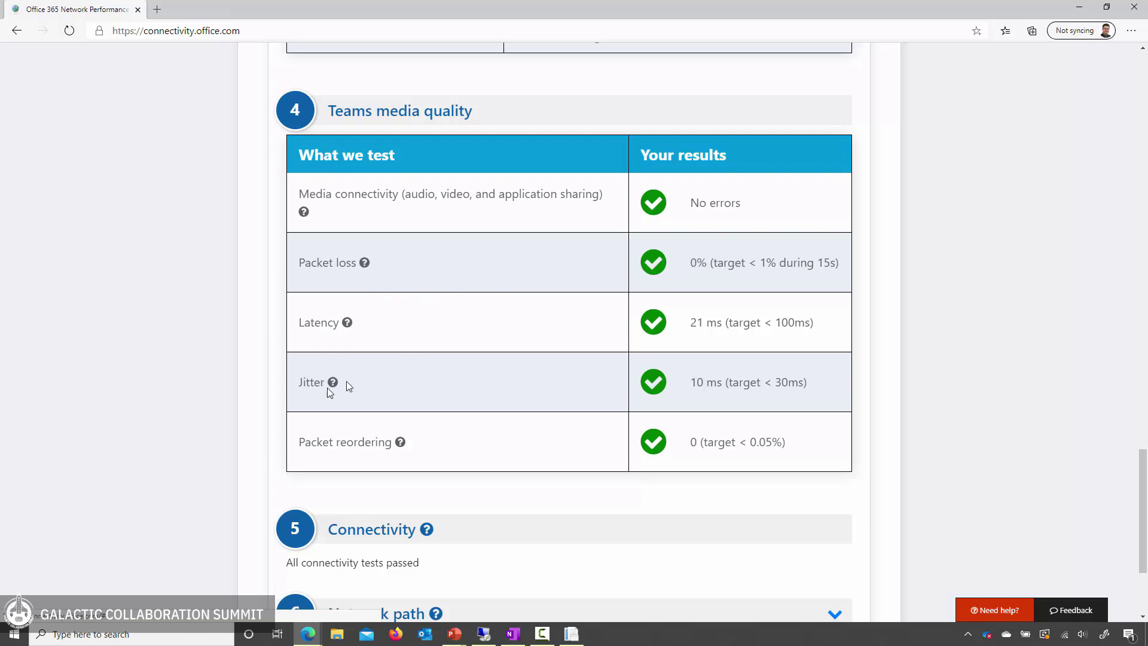
{"action": "scroll", "coordinate": [933, 384], "scroll_direction": "down", "scroll_amount": 1}
{"action": "scroll", "coordinate": [933, 384], "scroll_direction": "down", "scroll_amount": 2}
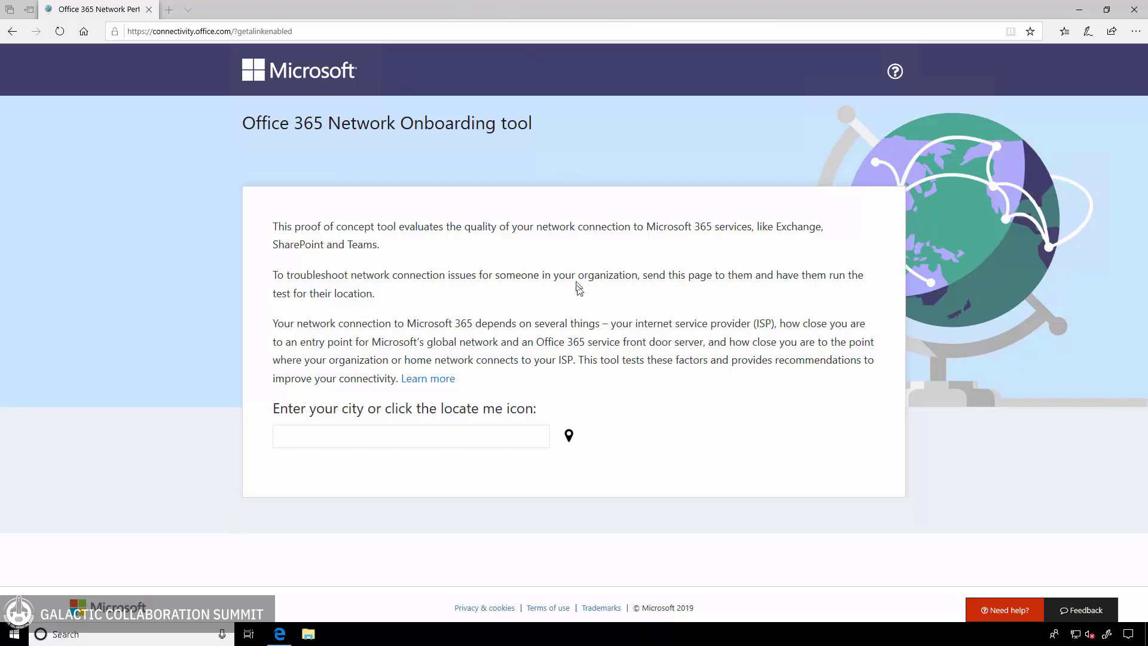
Auto-detect Singapore as the city, run the tests and launch the Connectivity.exe advanced tests in the background
{"action": "left_click", "coordinate": [569, 440]}
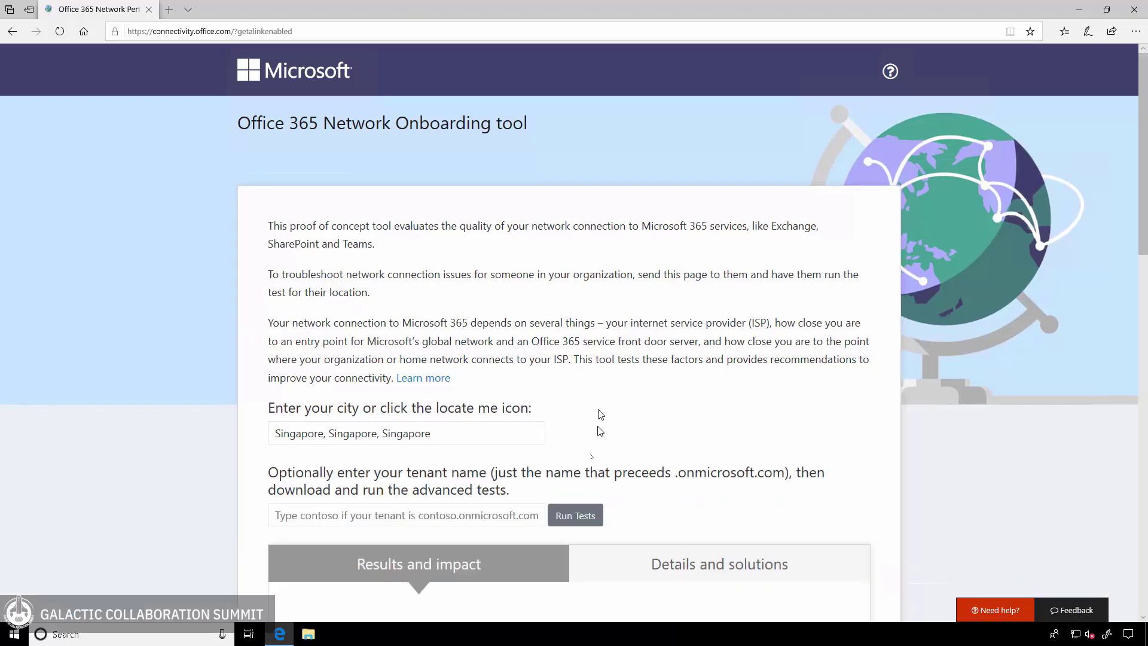
{"action": "left_click", "coordinate": [580, 523]}
{"action": "left_click", "coordinate": [606, 607]}
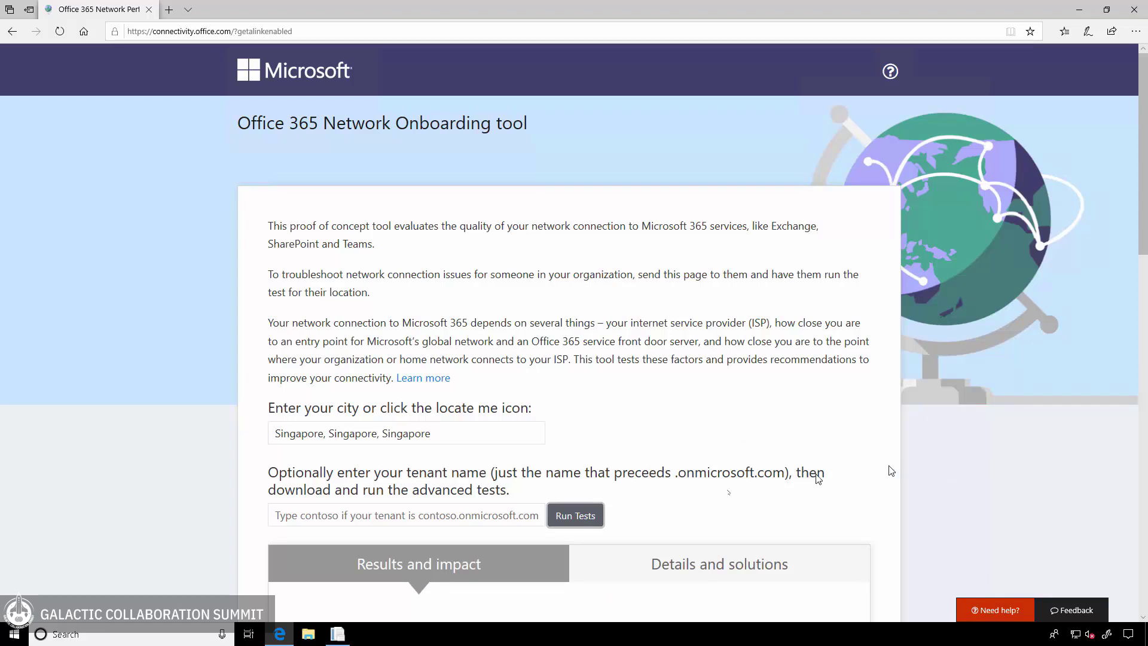
{"action": "left_click", "coordinate": [338, 634]}
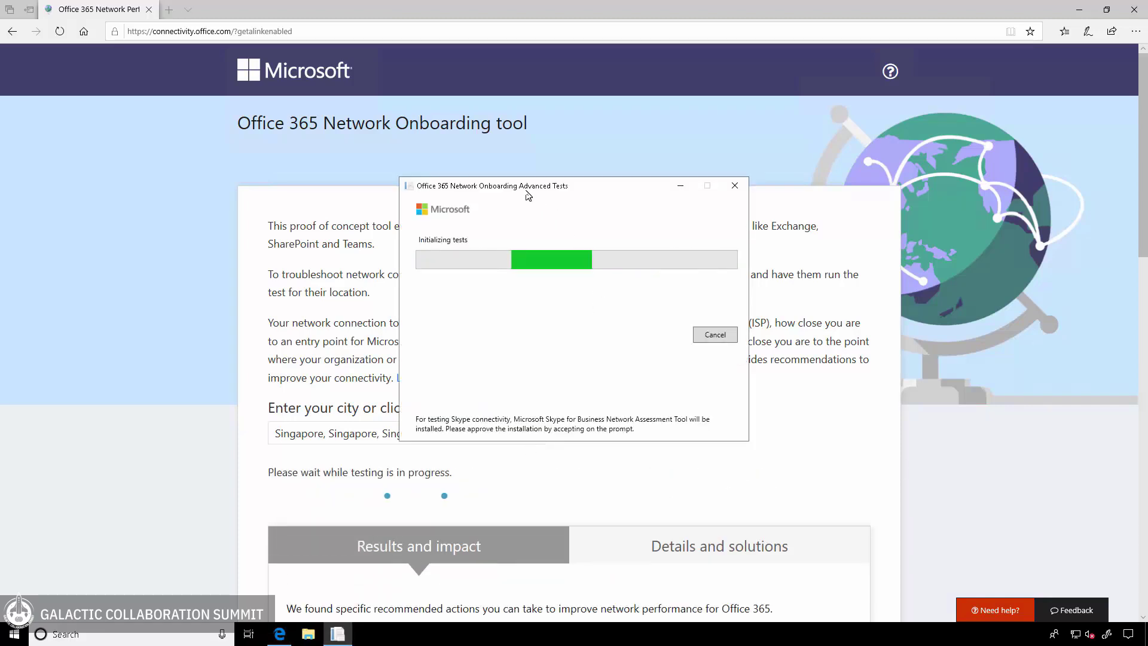
{"action": "left_click_drag", "start_coordinate": [525, 190], "coordinate": [918, 116]}
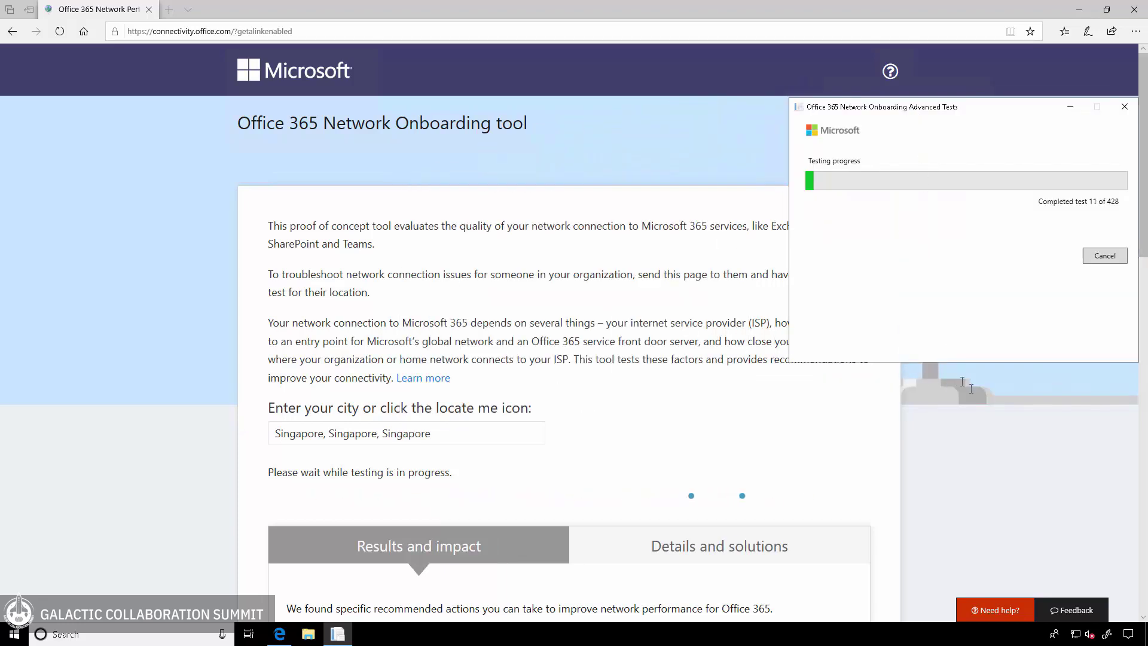
{"action": "left_click", "coordinate": [980, 411]}
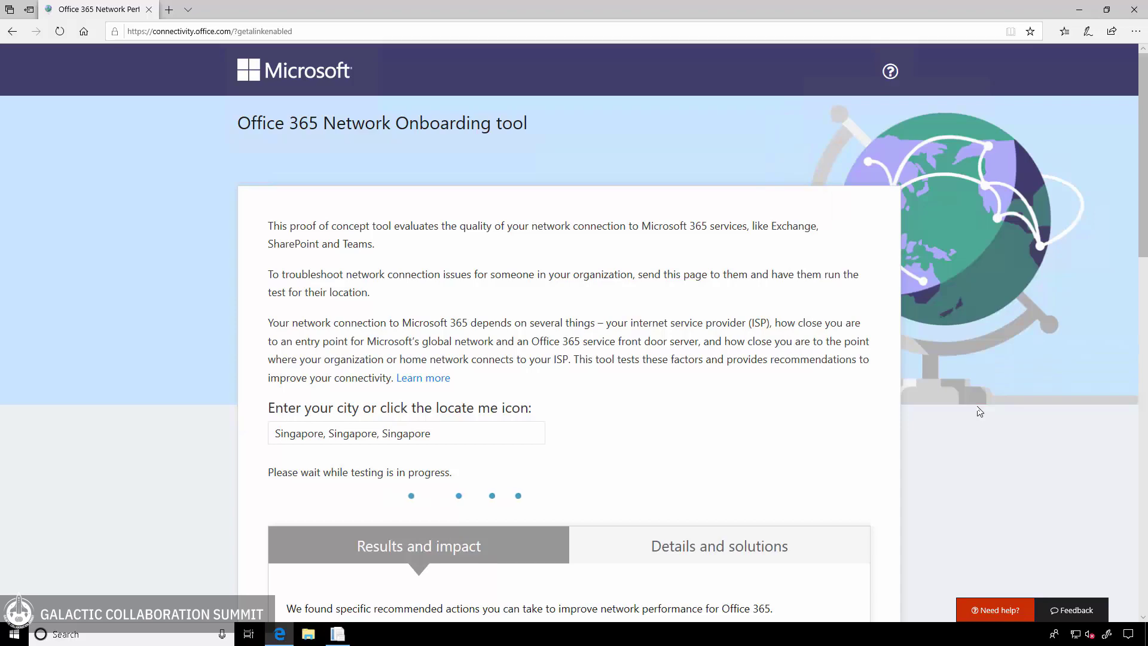
{"action": "scroll", "coordinate": [939, 462], "scroll_direction": "down", "scroll_amount": 2}
{"action": "scroll", "coordinate": [939, 462], "scroll_direction": "down", "scroll_amount": 5}
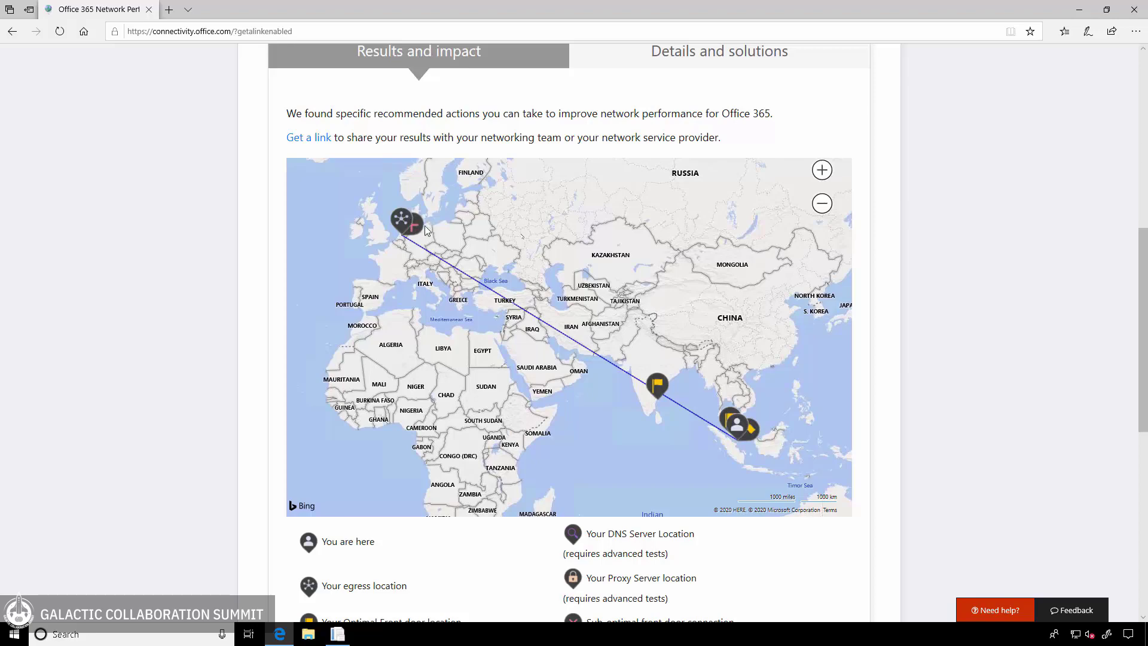
{"action": "scroll", "coordinate": [958, 364], "scroll_direction": "down", "scroll_amount": 8}
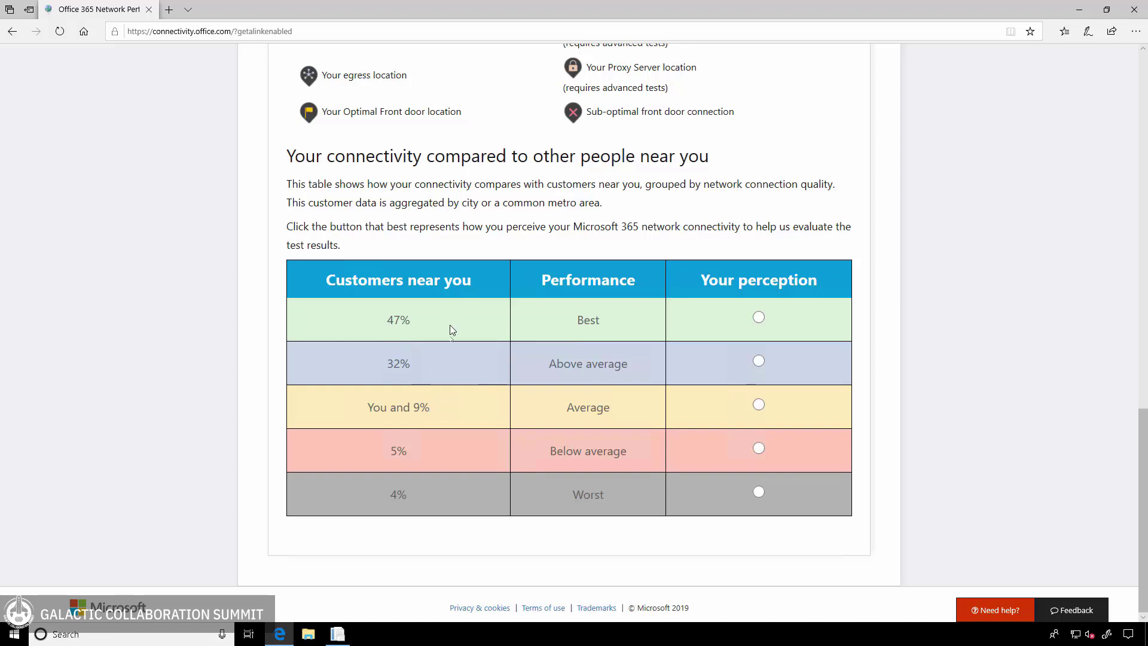
{"action": "scroll", "coordinate": [955, 252], "scroll_direction": "up", "scroll_amount": 3}
{"action": "scroll", "coordinate": [955, 252], "scroll_direction": "up", "scroll_amount": 15}
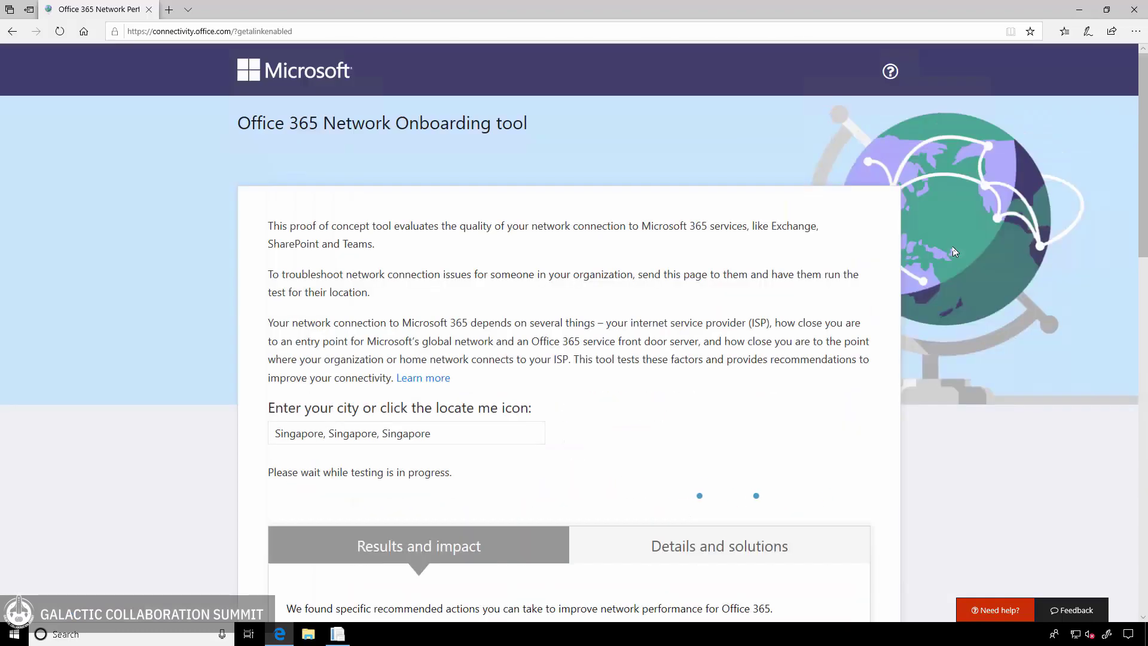
Open Singapore's Details and solutions tab and check the Advanced Tests window's progress
{"action": "left_click", "coordinate": [728, 538]}
{"action": "scroll", "coordinate": [928, 468], "scroll_direction": "down", "scroll_amount": 10}
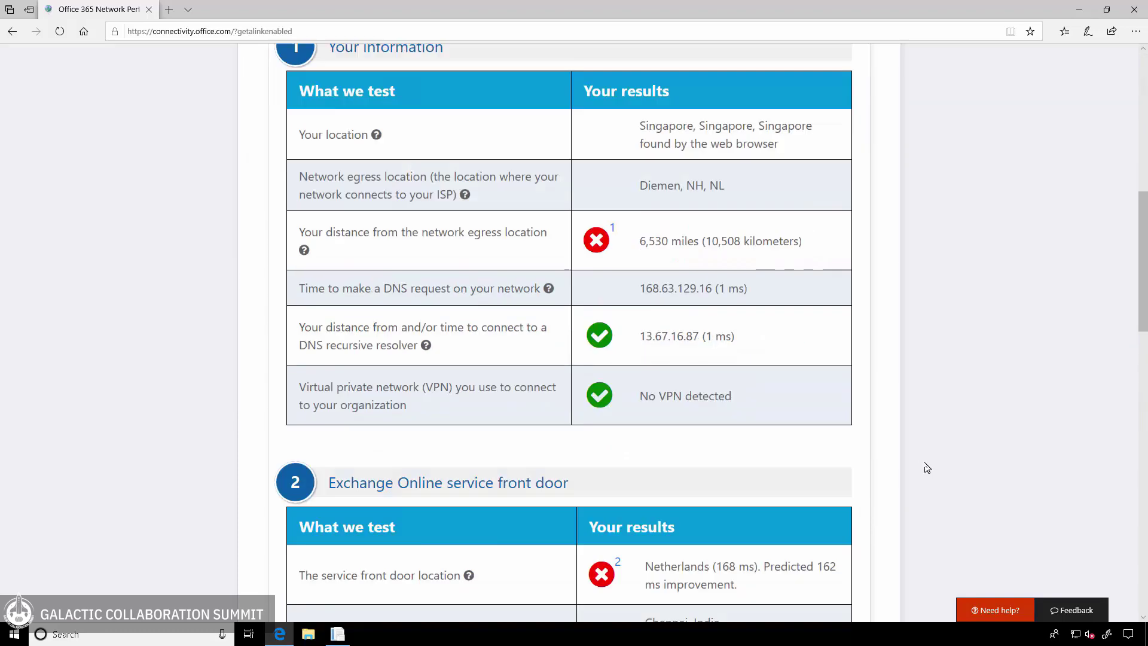
{"action": "left_click", "coordinate": [338, 635]}
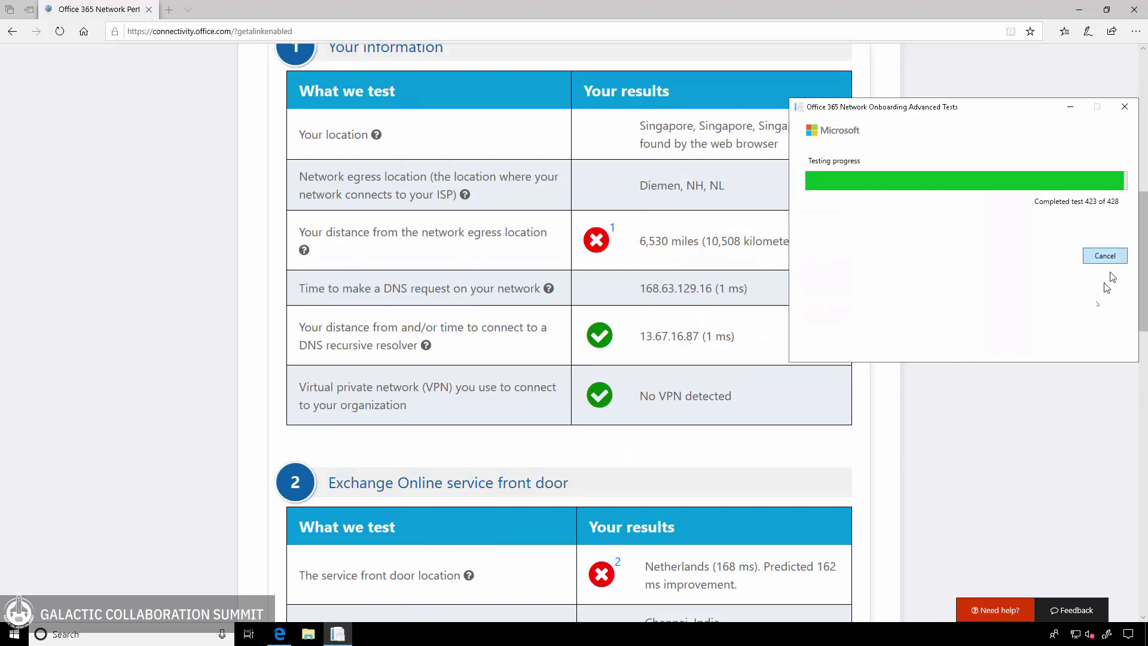
{"action": "left_click", "coordinate": [1037, 435]}
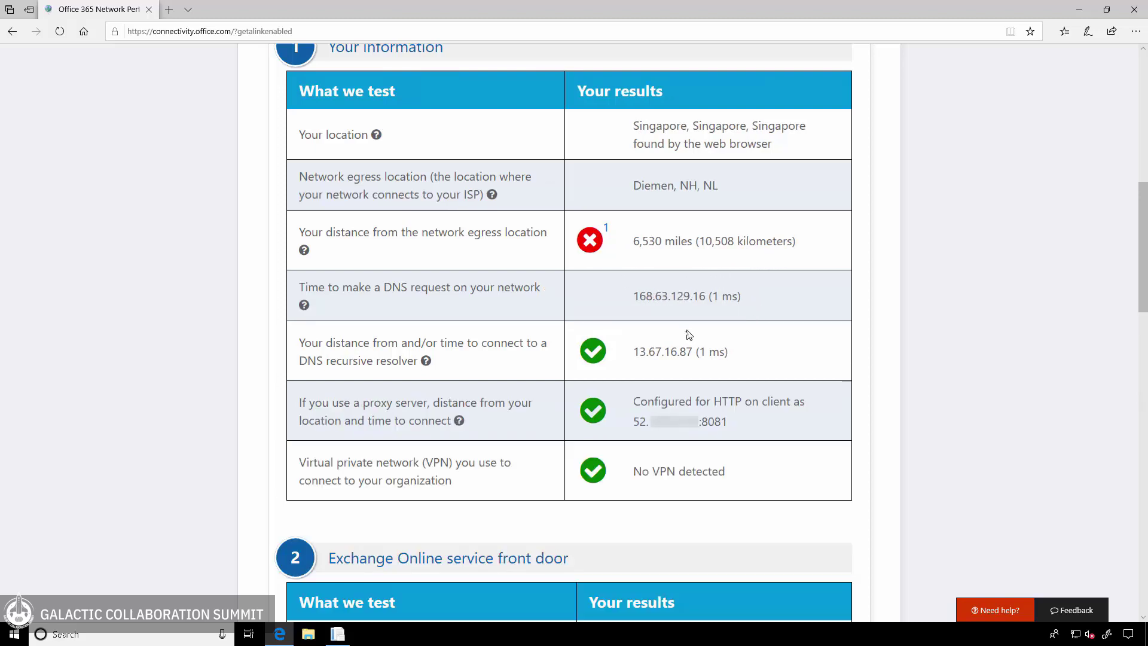
Scroll through the Singapore detail tables, including the 168 ms Netherlands Exchange Online front door
{"action": "scroll", "coordinate": [693, 384], "scroll_direction": "down", "scroll_amount": 3}
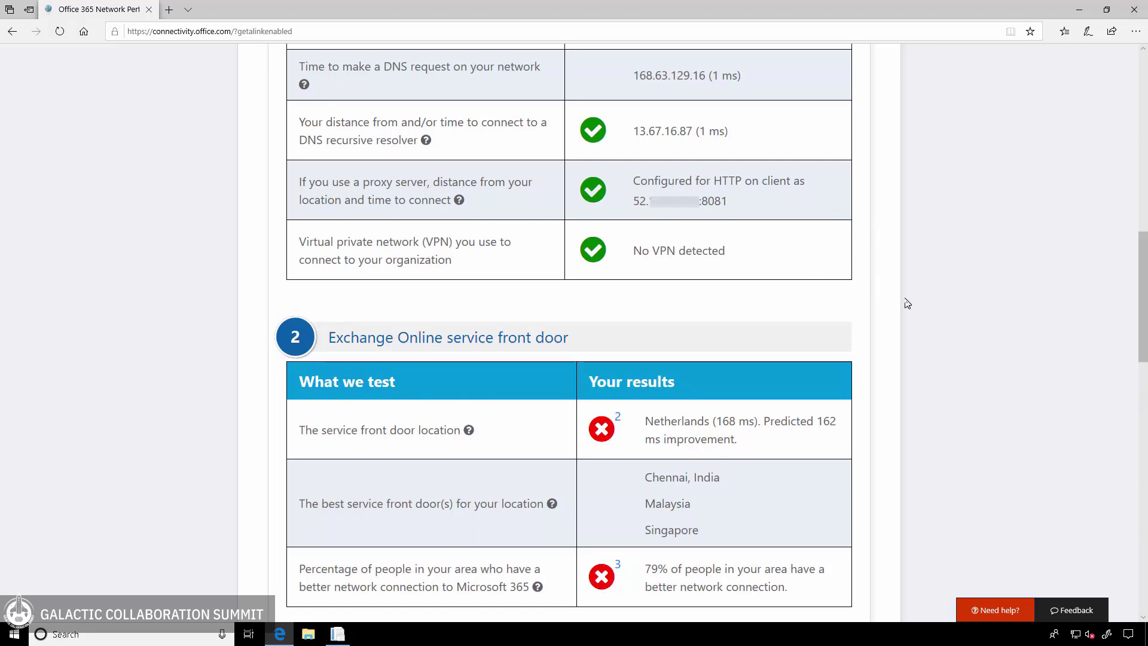
{"action": "scroll", "coordinate": [907, 303], "scroll_direction": "down", "scroll_amount": 5}
{"action": "scroll", "coordinate": [907, 303], "scroll_direction": "up", "scroll_amount": 1}
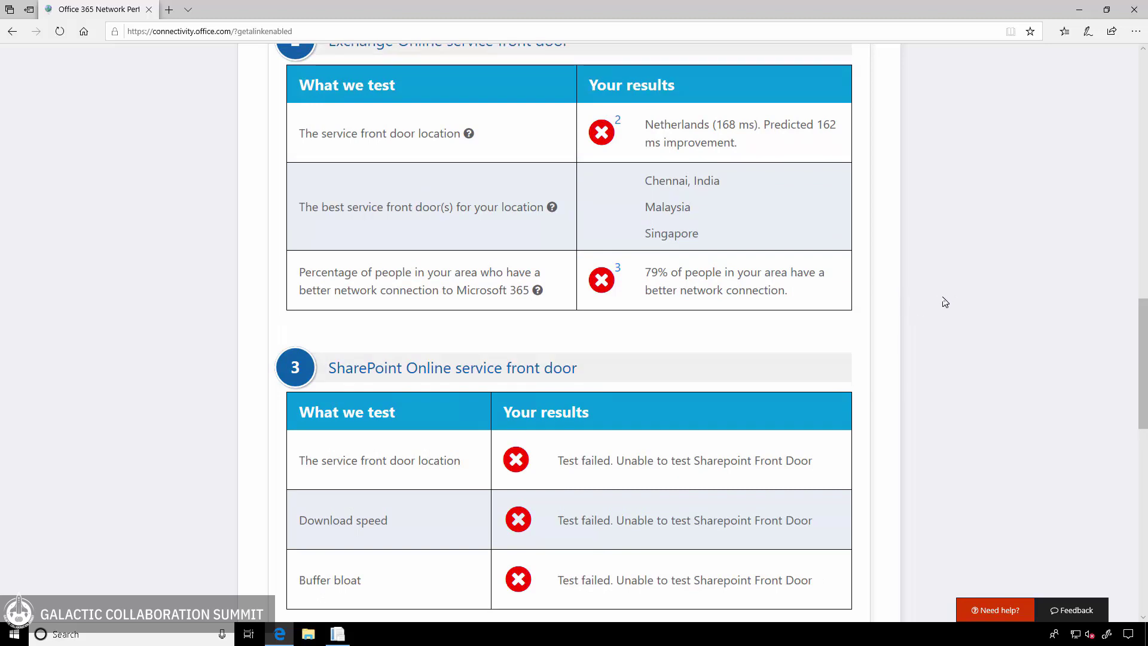
{"action": "scroll", "coordinate": [945, 303], "scroll_direction": "down", "scroll_amount": 5}
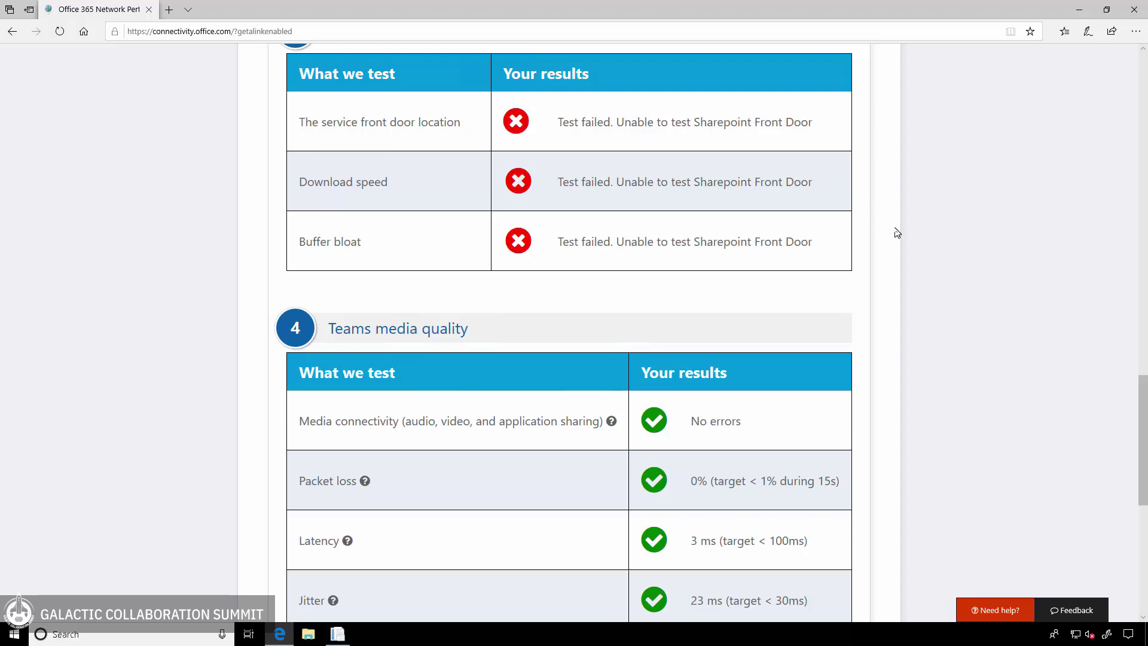
{"action": "scroll", "coordinate": [897, 233], "scroll_direction": "down", "scroll_amount": 4}
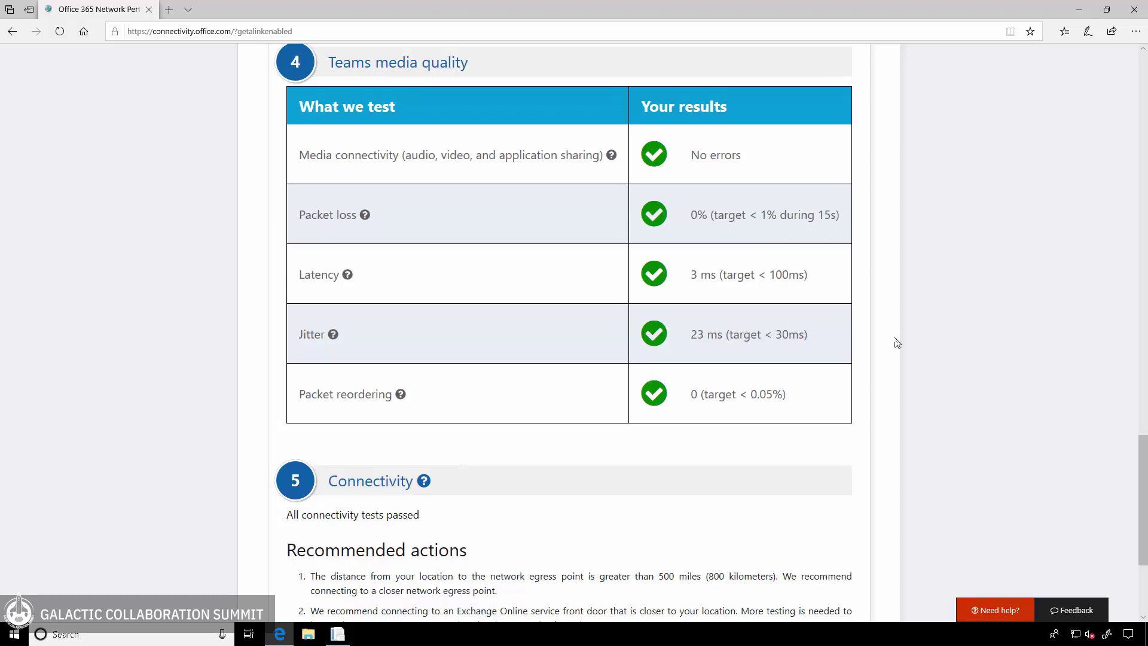
{"action": "scroll", "coordinate": [895, 342], "scroll_direction": "down", "scroll_amount": 3}
{"action": "scroll", "coordinate": [895, 342], "scroll_direction": "up", "scroll_amount": 15}
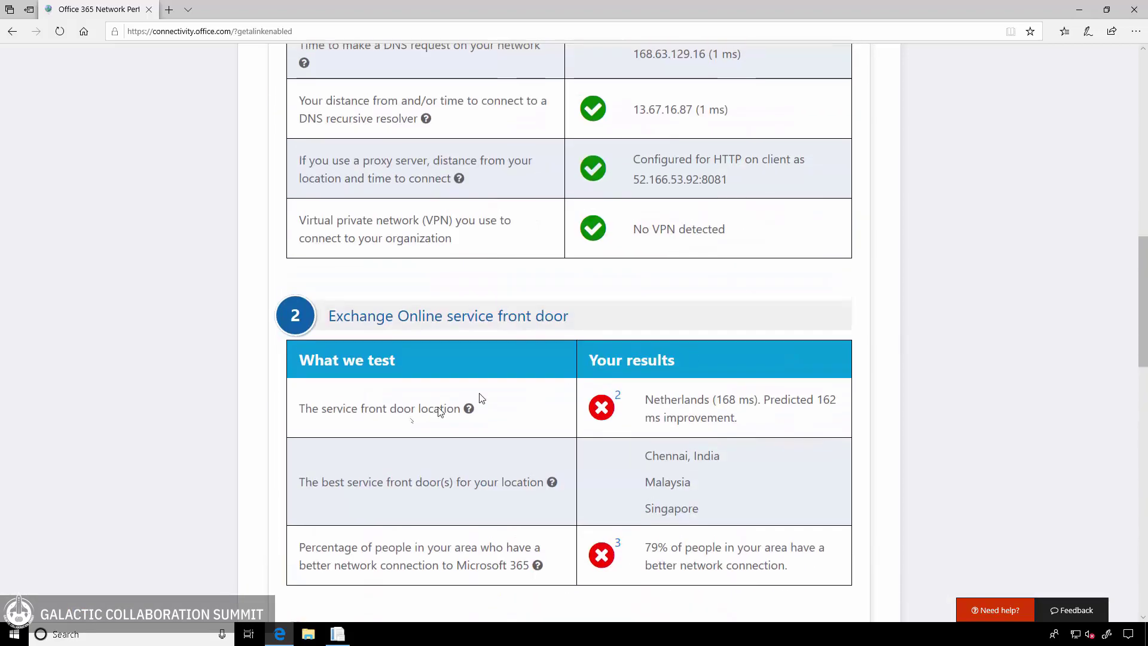
Check the Advanced Tests window again, then scroll to Singapore's Recommended actions and back up
{"action": "left_click", "coordinate": [337, 634]}
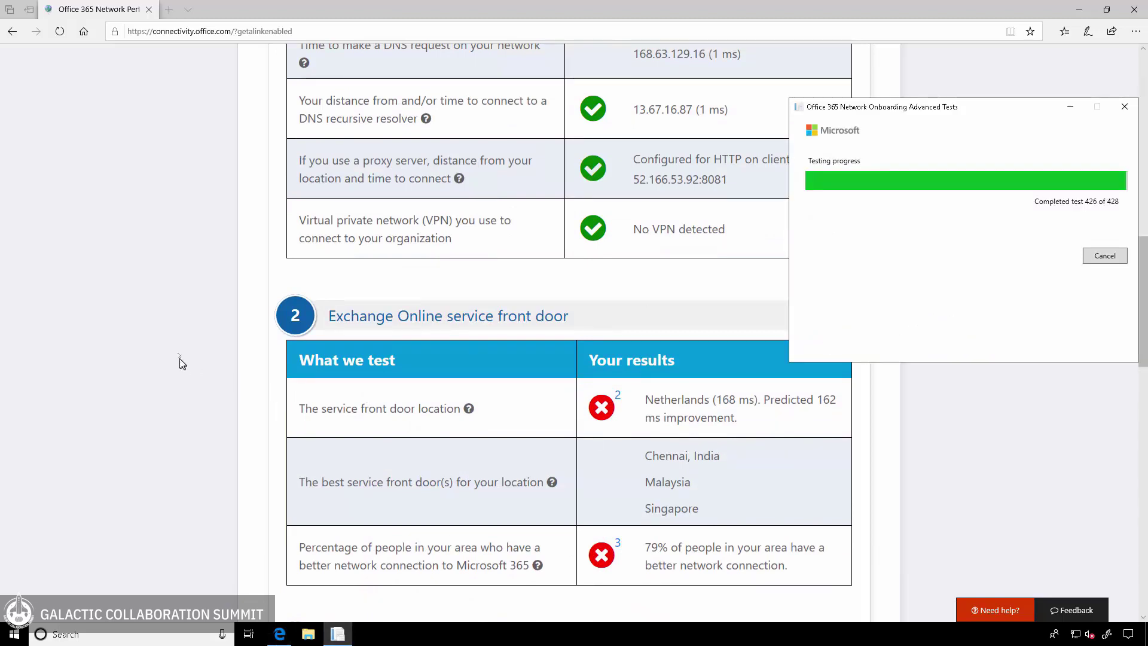
{"action": "scroll", "coordinate": [180, 358], "scroll_direction": "down", "scroll_amount": 15}
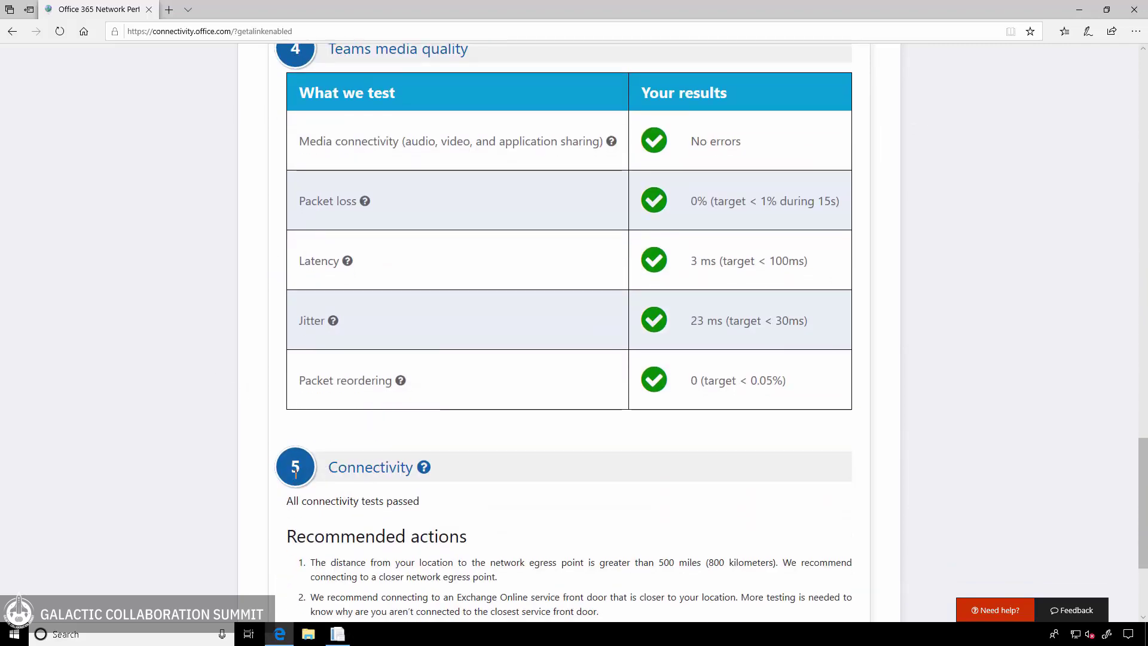
{"action": "scroll", "coordinate": [200, 469], "scroll_direction": "down", "scroll_amount": 3}
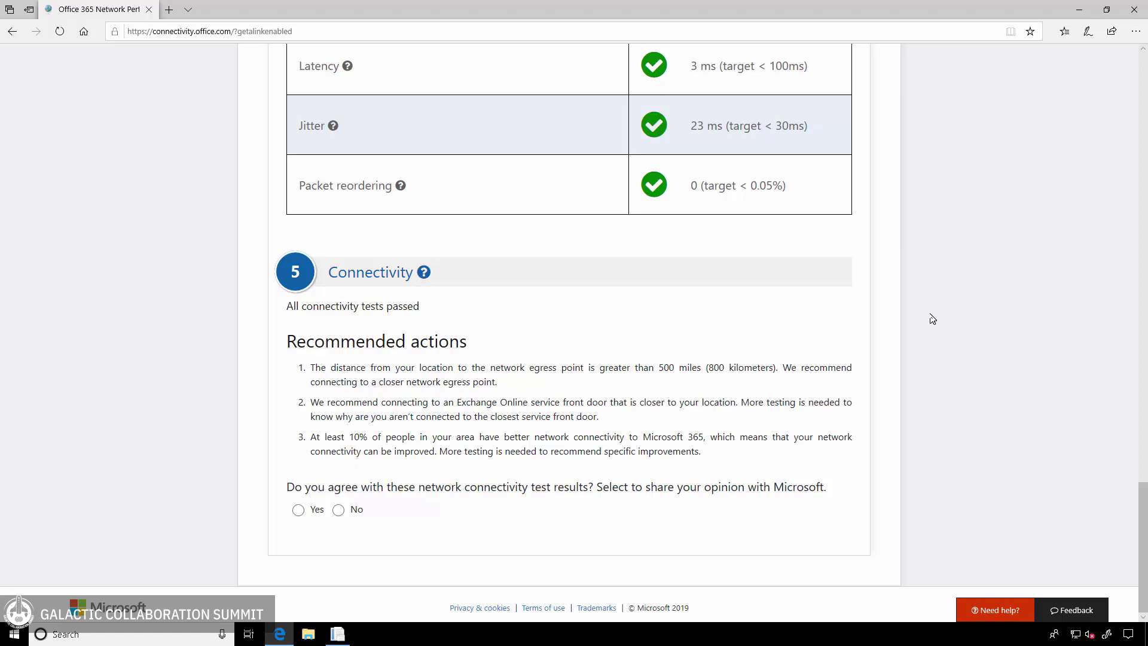
{"action": "scroll", "coordinate": [927, 333], "scroll_direction": "up", "scroll_amount": 20}
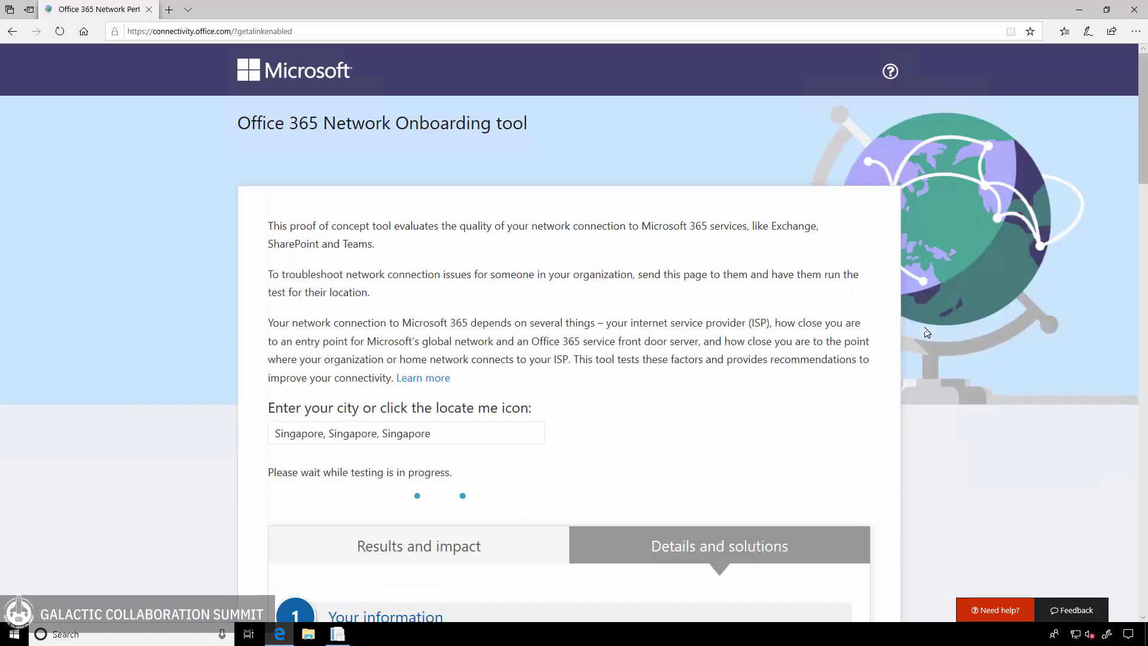